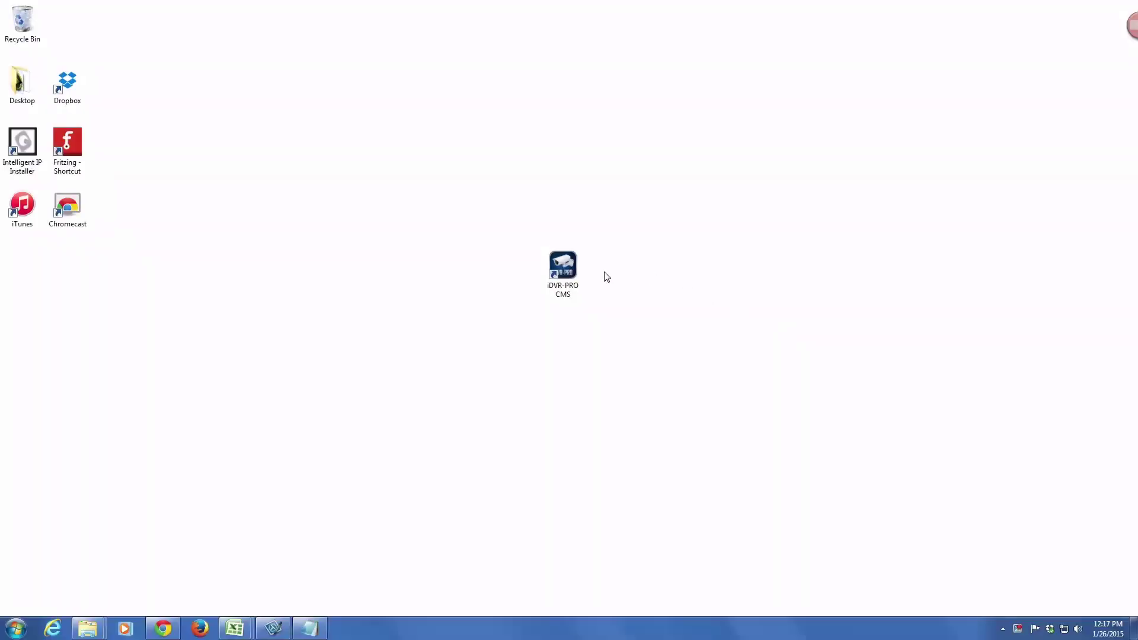
# - Launch iDVR-PRO CMS from the desktop and log in
pyautogui.doubleClick(563, 266)
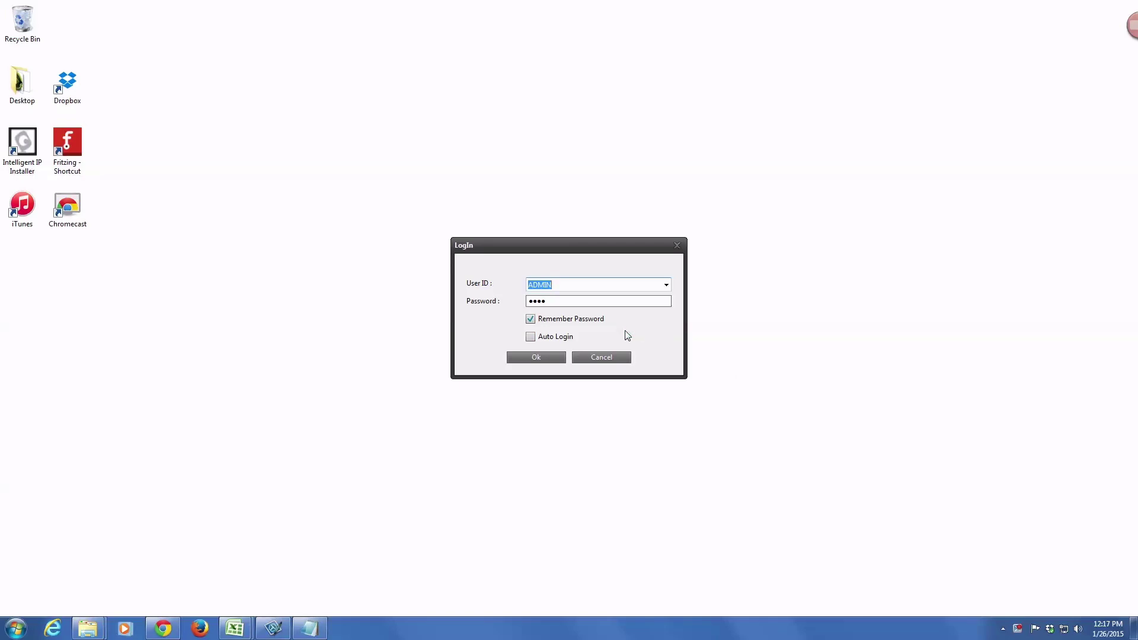
pyautogui.click(539, 359)
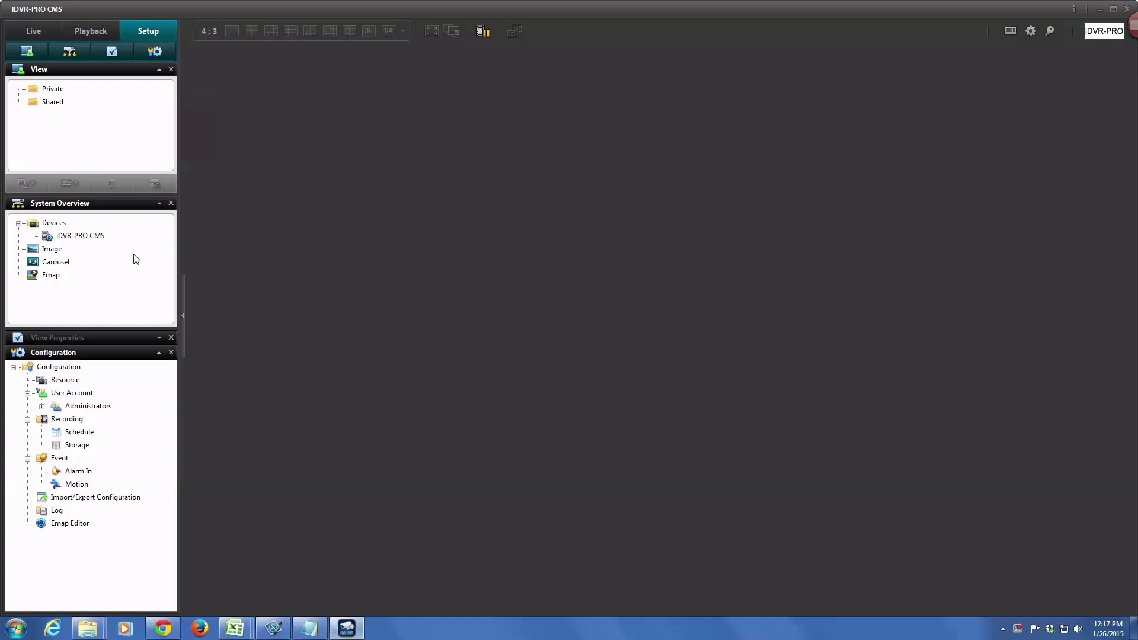
# - Add an H.264 DVR named Office on port 9091 with its address, Id and password
pyautogui.click(72, 367)
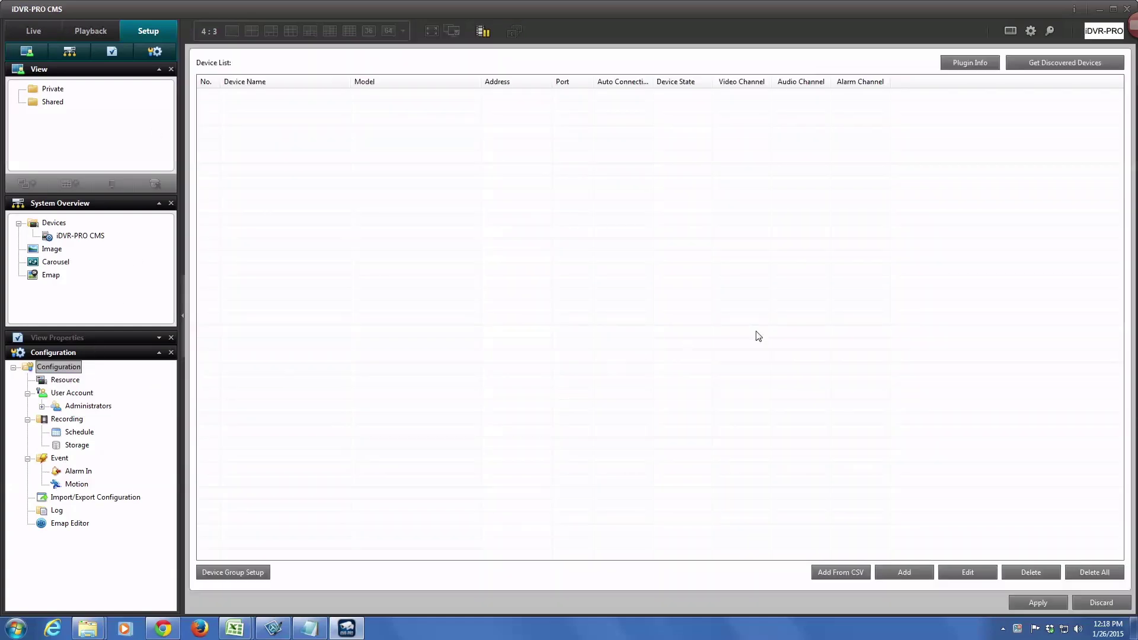
pyautogui.click(905, 573)
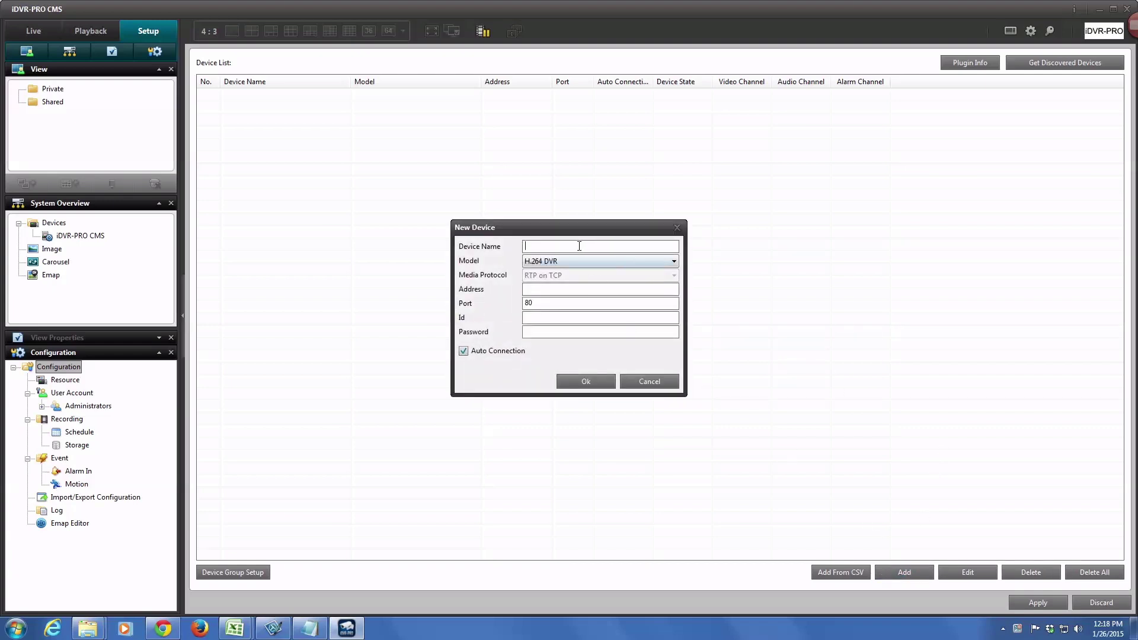
pyautogui.write('O')
pyautogui.press('Tab')
pyautogui.press('Tab')
pyautogui.write('MIN')
pyautogui.press('Tab')
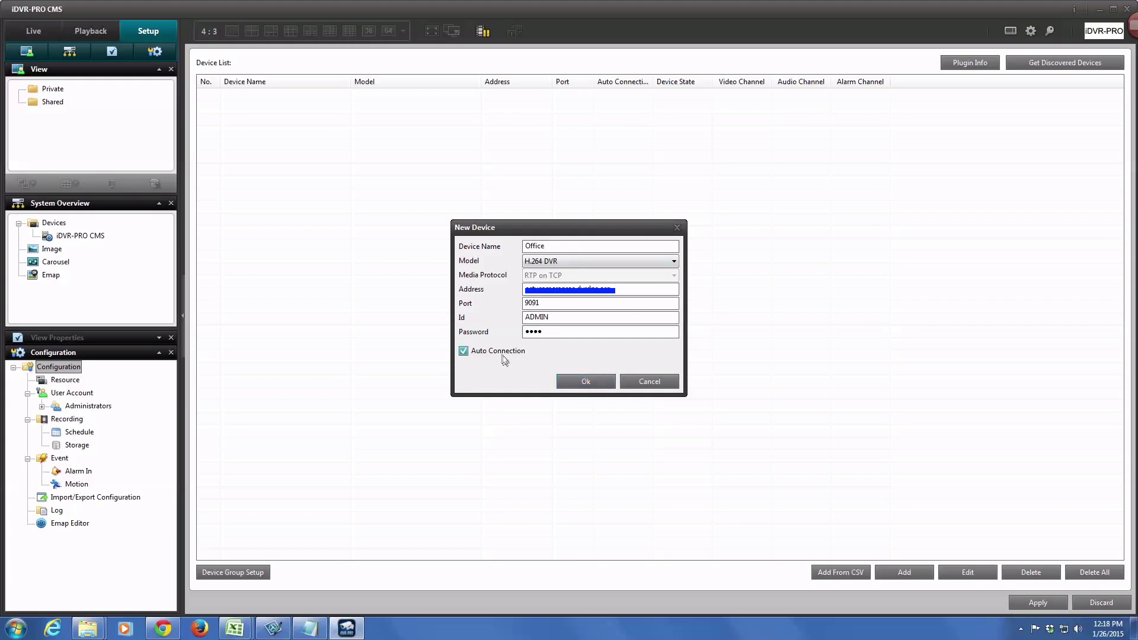
pyautogui.click(590, 384)
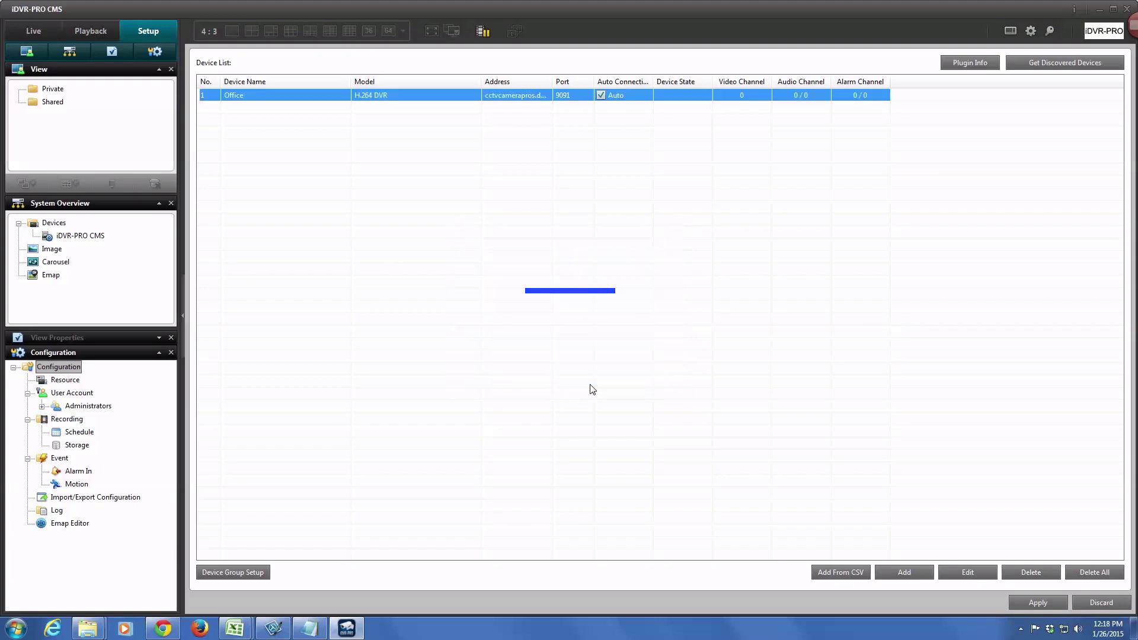
# - Add a second H.264 DVR named Home on port 8080 with its address and login credentials
pyautogui.click(912, 570)
pyautogui.write('Hom')
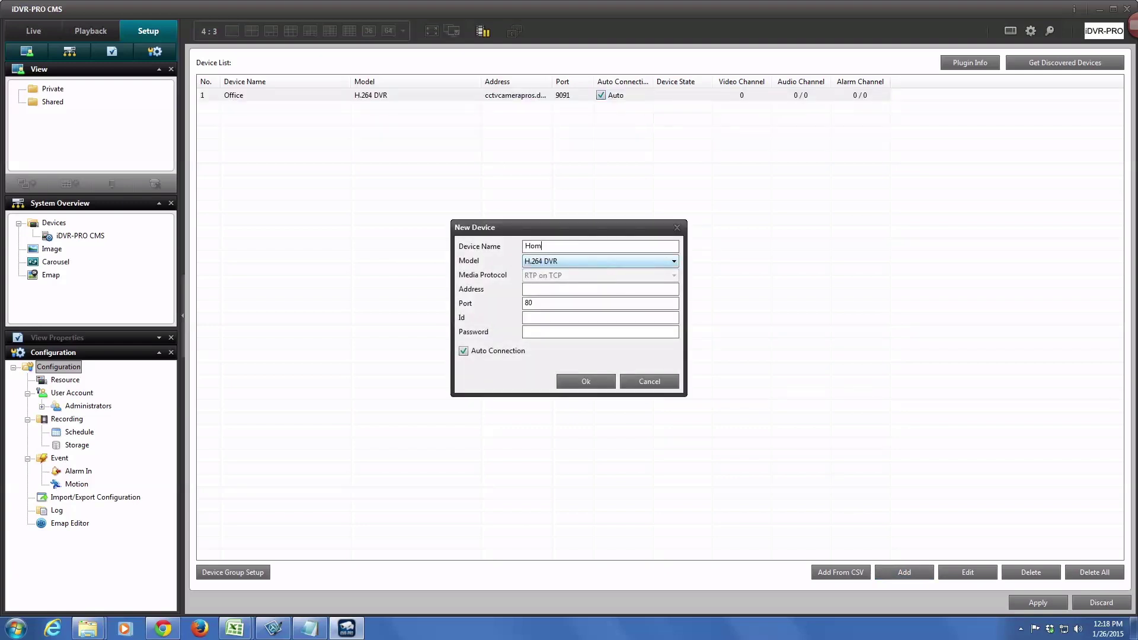
pyautogui.write('e')
pyautogui.press('Tab')
pyautogui.press('Tab')
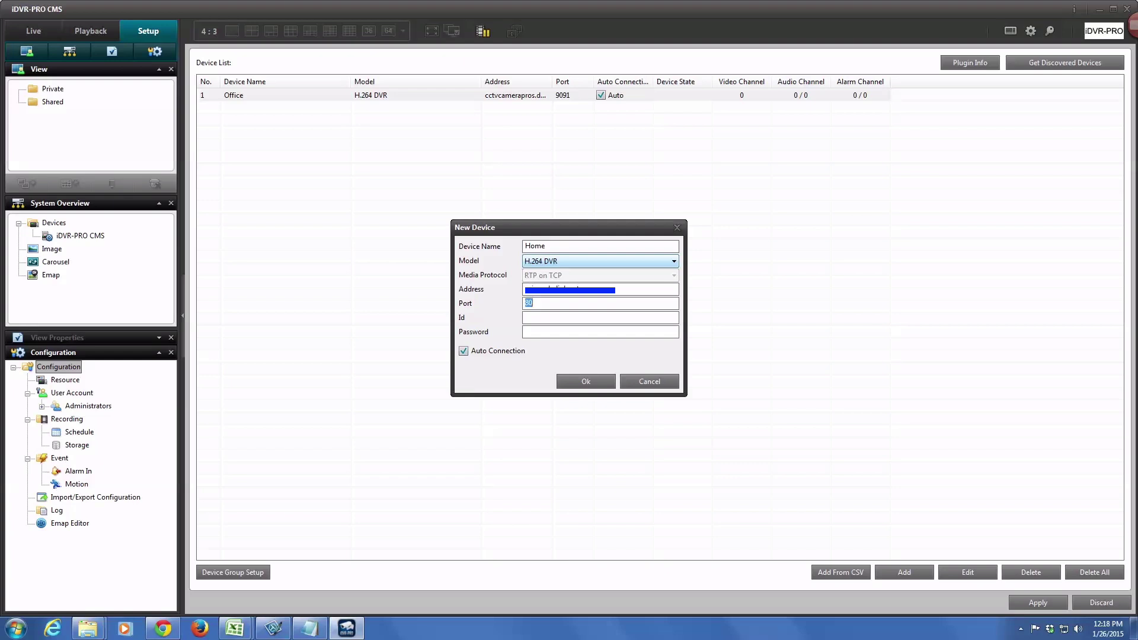
pyautogui.write('8080')
pyautogui.click(572, 382)
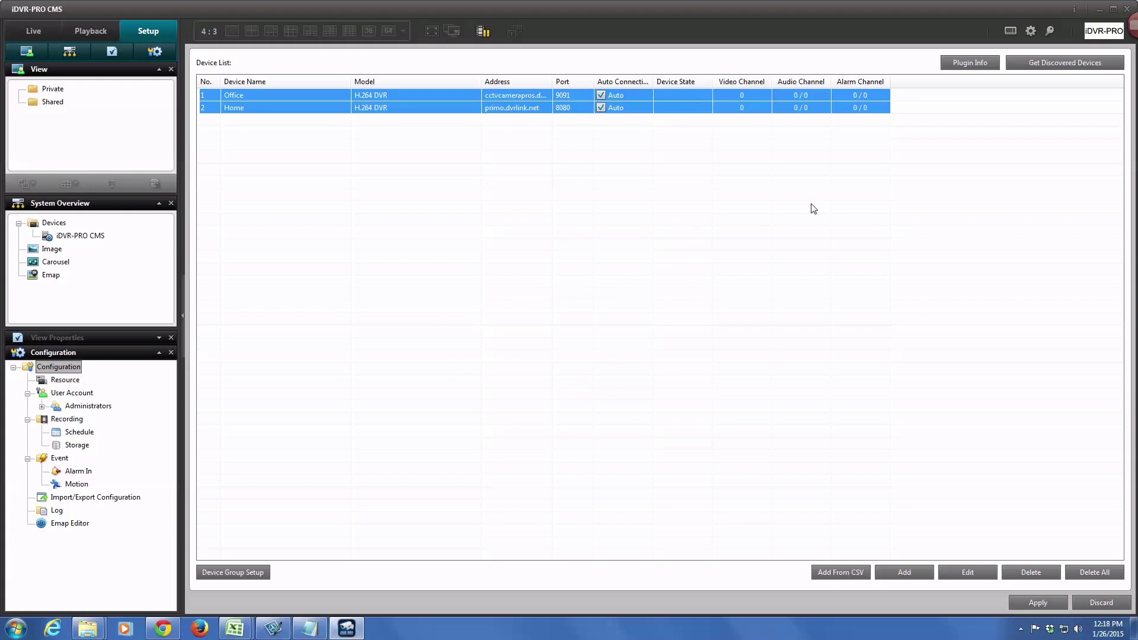
# - Apply and confirm the device configuration so Office and Home connect
pyautogui.click(1039, 603)
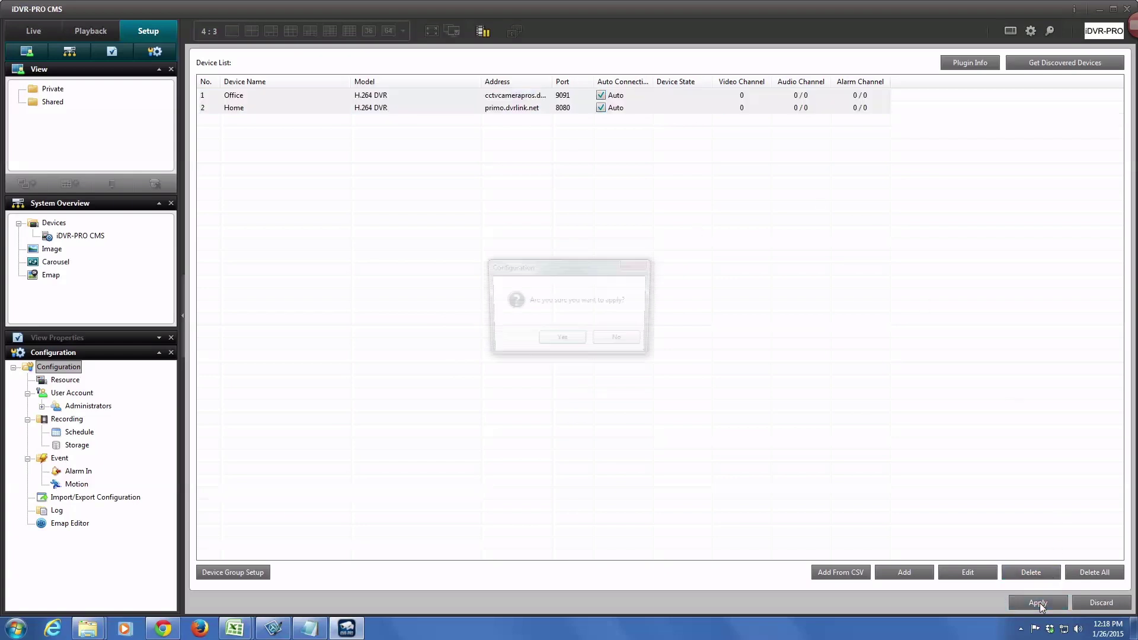
pyautogui.click(561, 340)
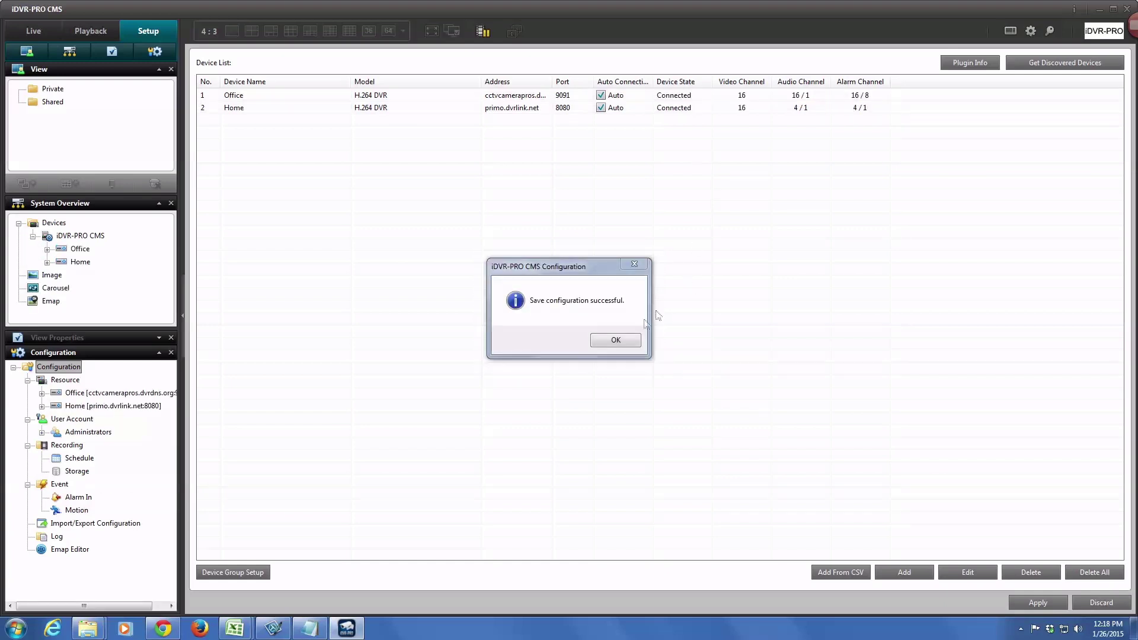
pyautogui.click(633, 341)
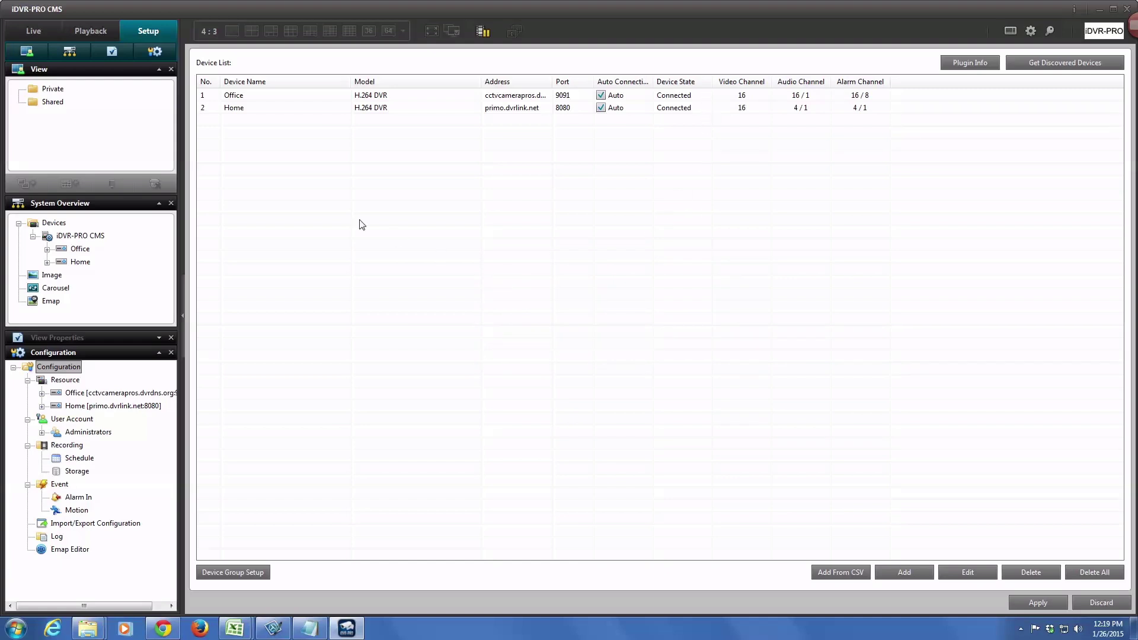
# - Create a view group named 'Office + Home' under Private and bring up its 16:9 layouts
pyautogui.click(53, 90)
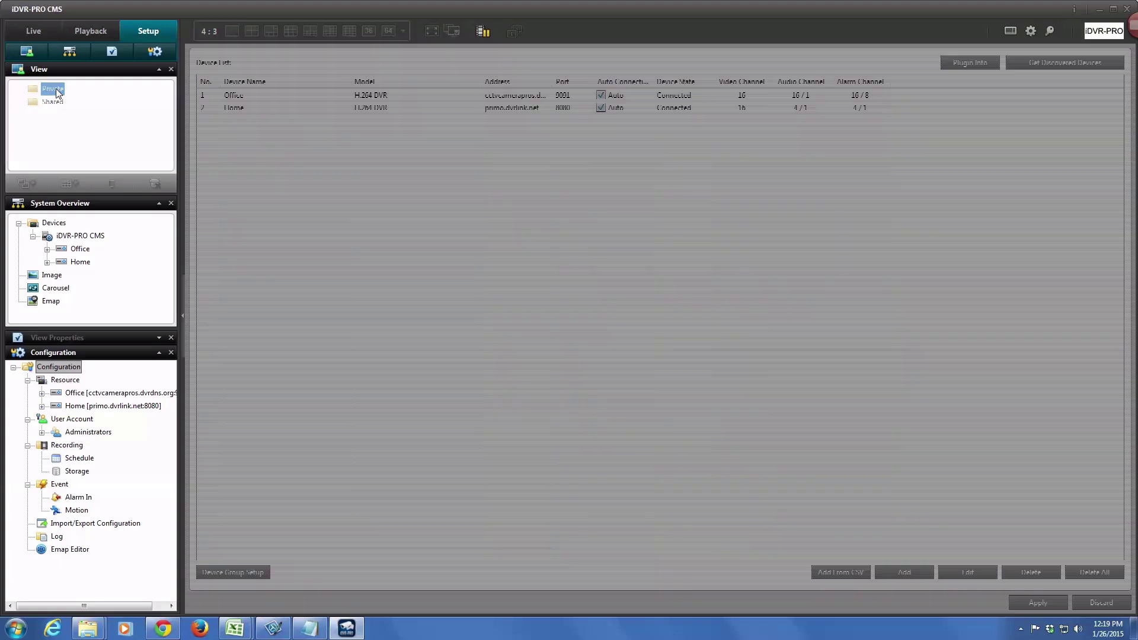
pyautogui.click(28, 184)
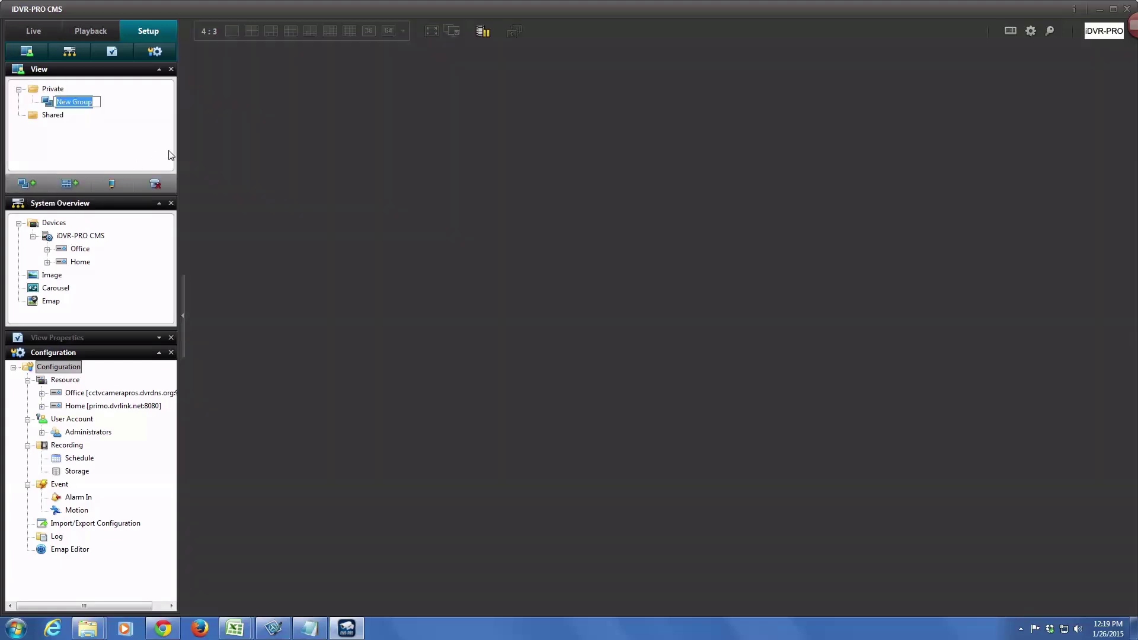
pyautogui.press('BackSpace')
pyautogui.write('Office + Home')
pyautogui.press('Return')
pyautogui.click(70, 183)
pyautogui.moveTo(109, 204)
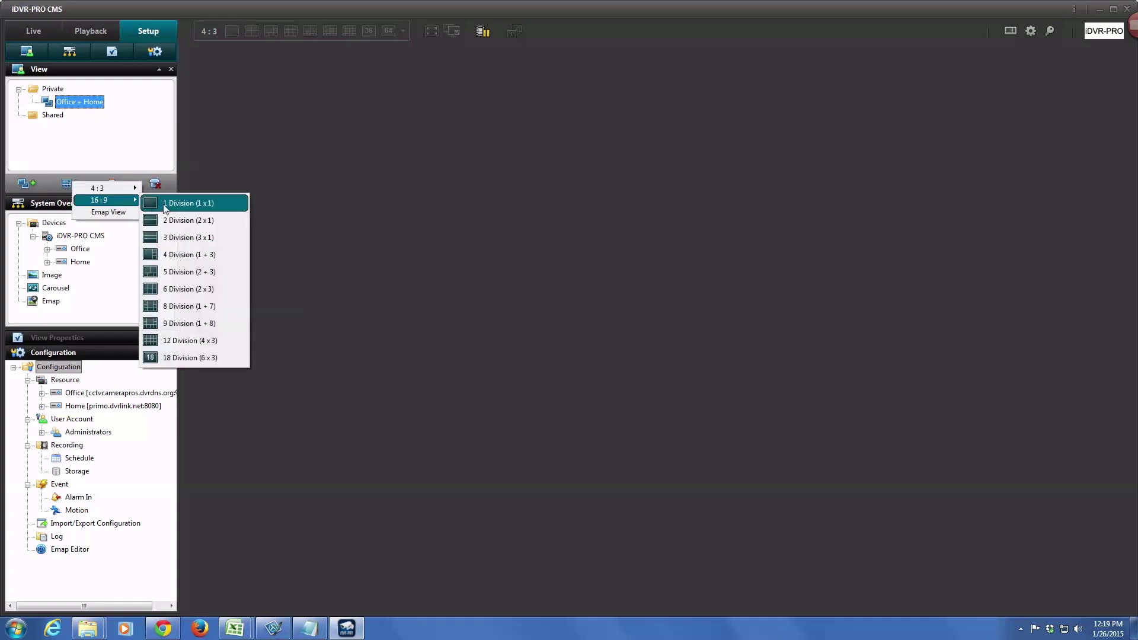
# - Create a 6 Division (2x3) view with Office cameras DPRO-AS700, DPRO-L36W and DPRO-9620VFW on top
pyautogui.click(235, 293)
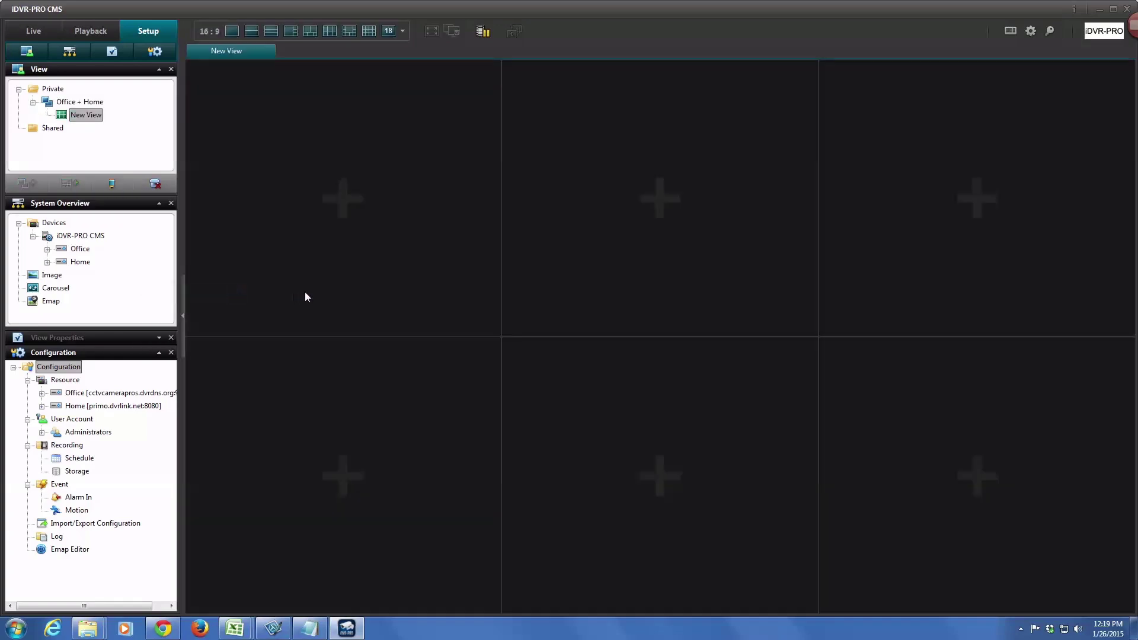
pyautogui.click(47, 250)
pyautogui.moveTo(104, 235); pyautogui.dragTo(408, 223)
pyautogui.moveTo(118, 250); pyautogui.dragTo(666, 232)
pyautogui.moveTo(131, 264); pyautogui.dragTo(938, 264)
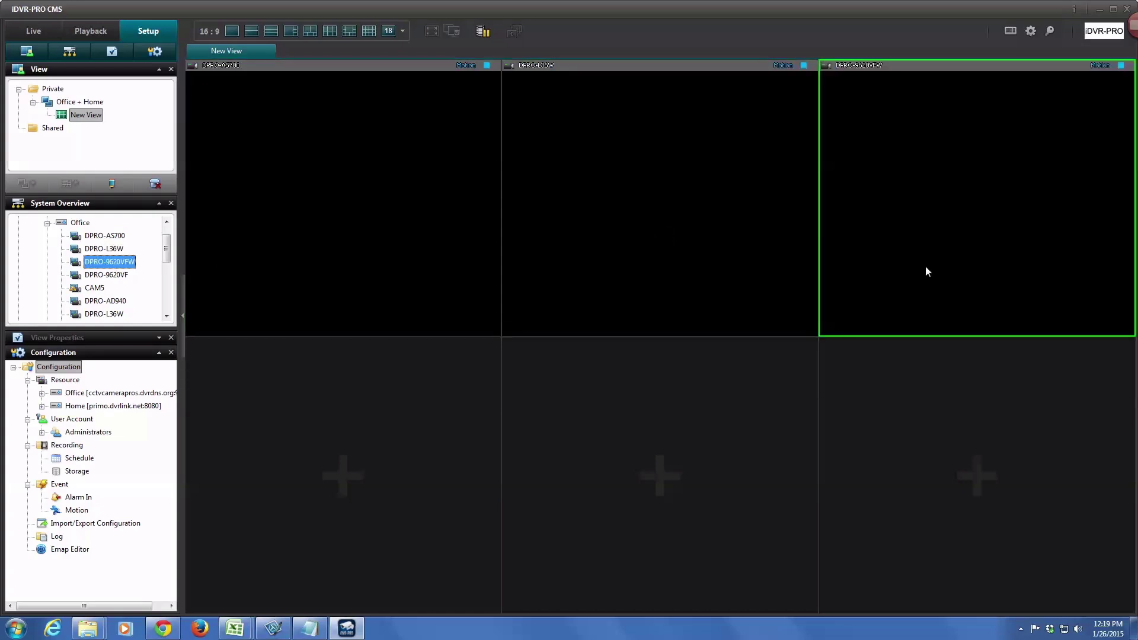
# - Switch to the Home DVR's cameras for the bottom row, starting with PIR-BL7
pyautogui.click(47, 223)
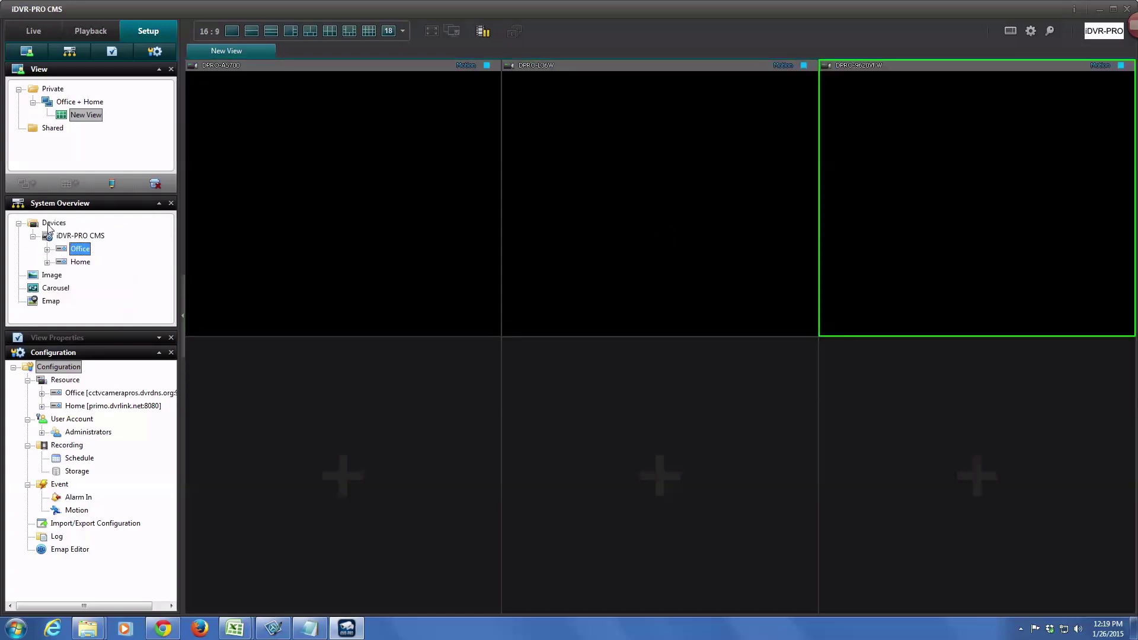
pyautogui.click(47, 262)
pyautogui.click(103, 237)
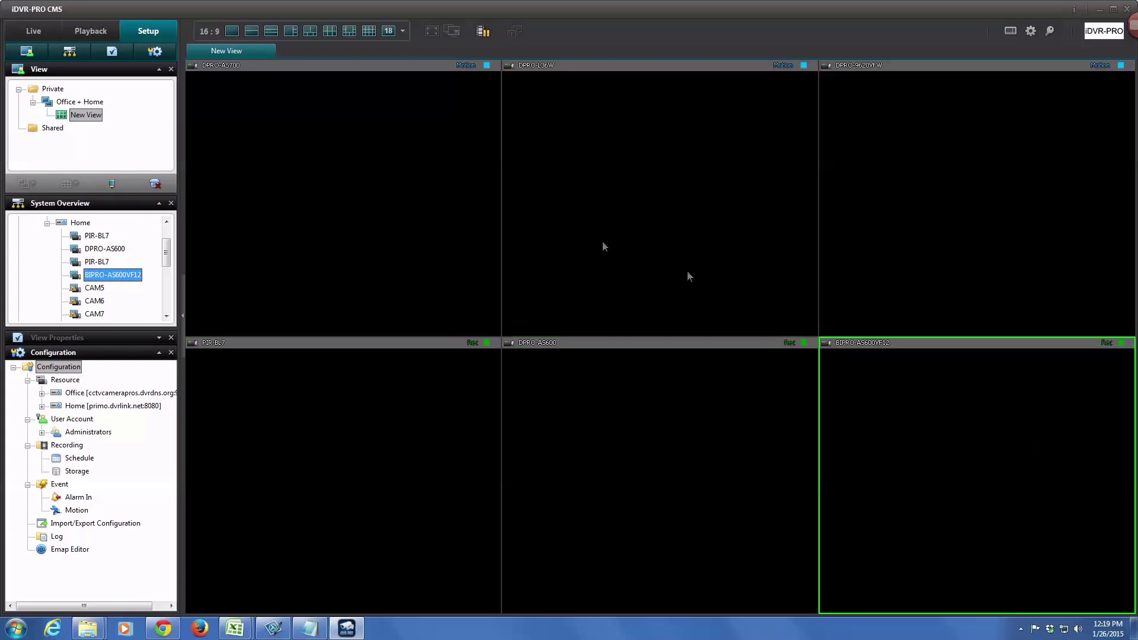
# - Watch the six-camera view live, briefly hiding the side panel to enlarge the grid
pyautogui.click(48, 32)
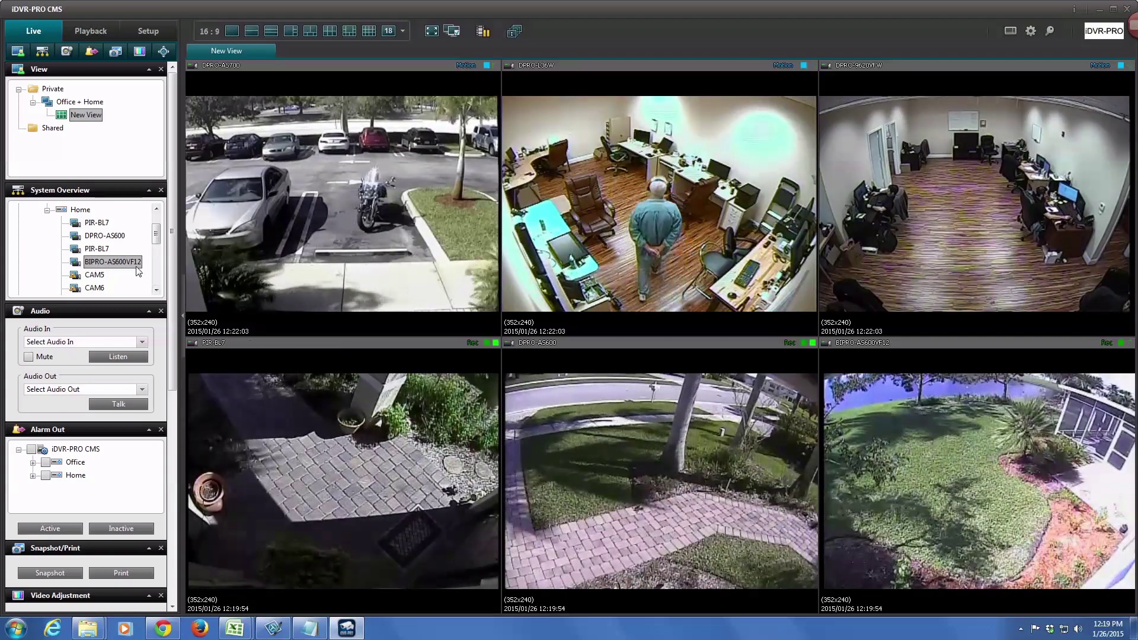
pyautogui.click(183, 316)
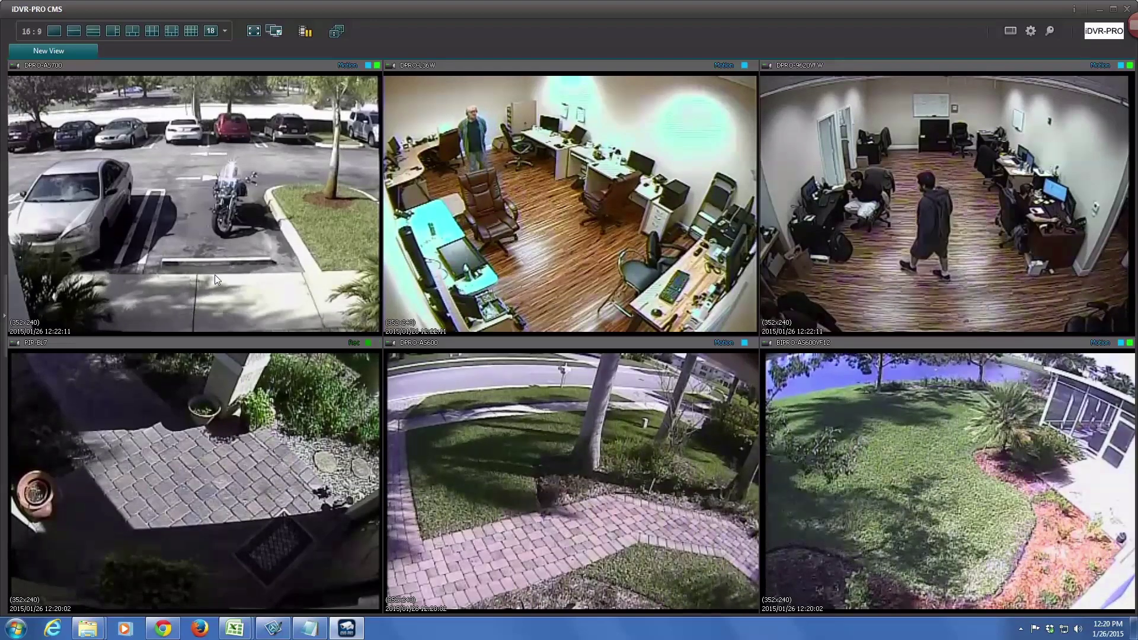
pyautogui.click(5, 316)
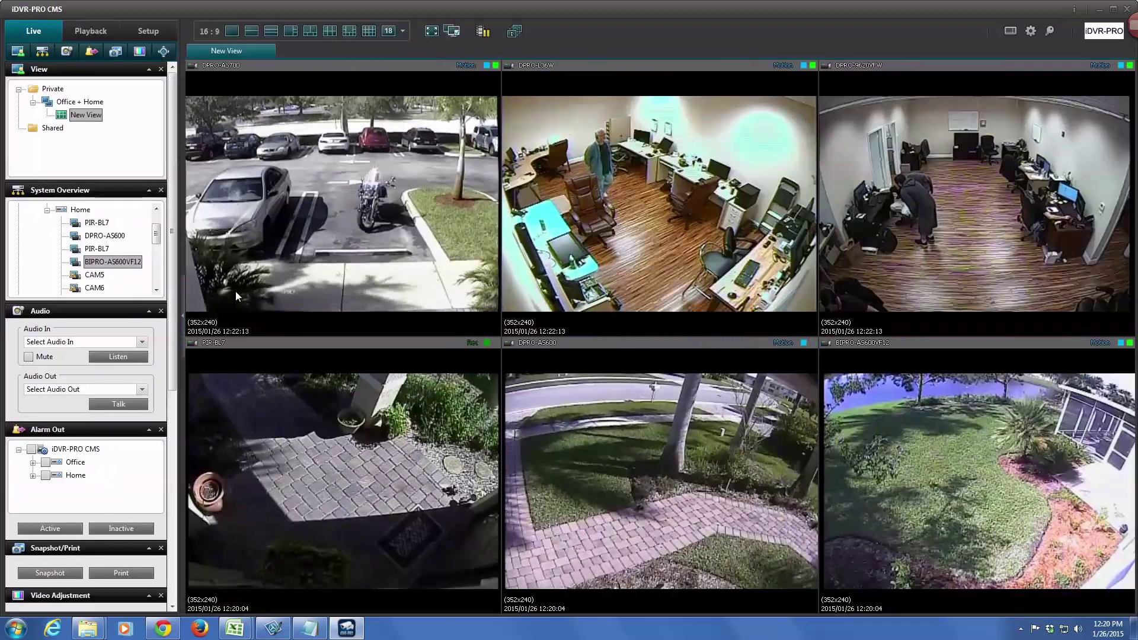
# - Back in Setup, rename the six-camera New View to 'Office + Homoe'
pyautogui.click(154, 33)
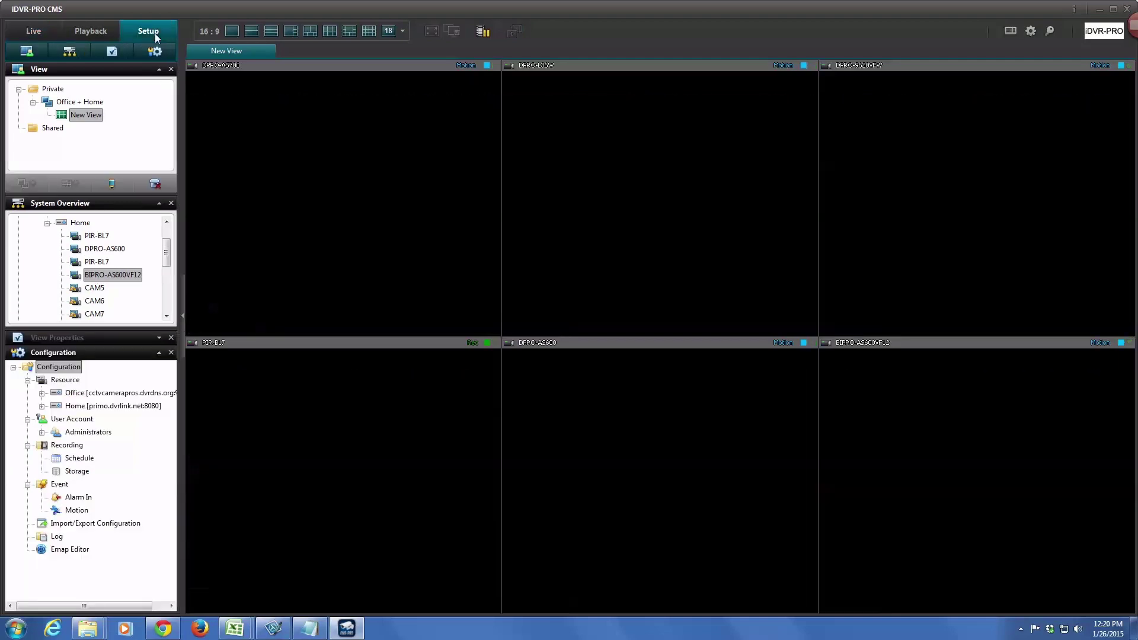
pyautogui.click(88, 115)
pyautogui.click(112, 185)
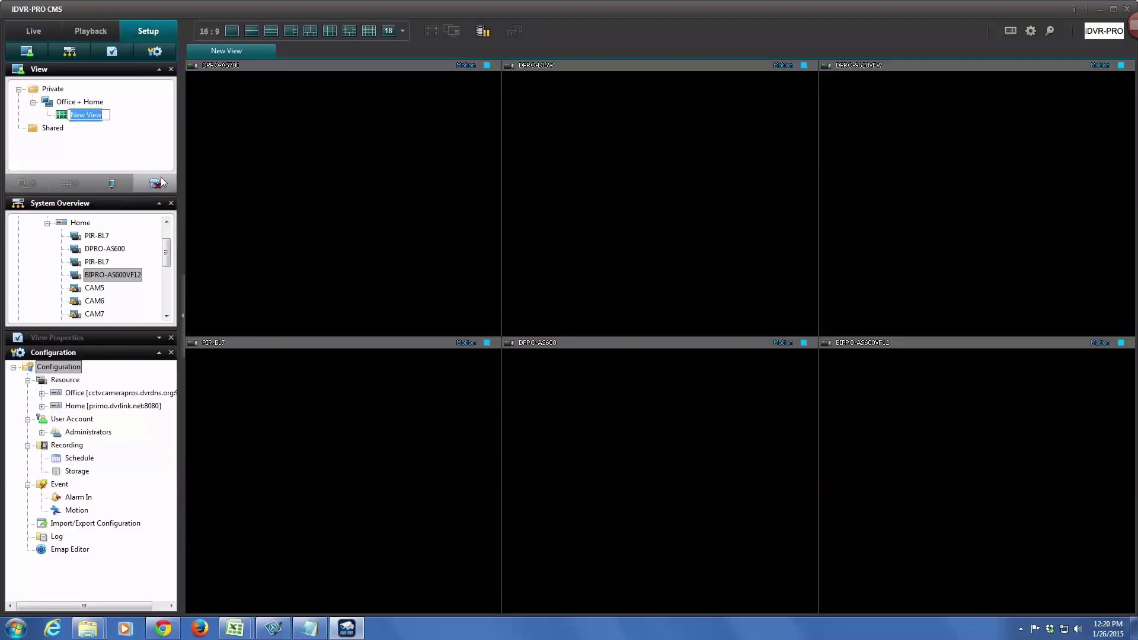
pyautogui.write('Office + Homoe')
pyautogui.press('Return')
pyautogui.click(77, 103)
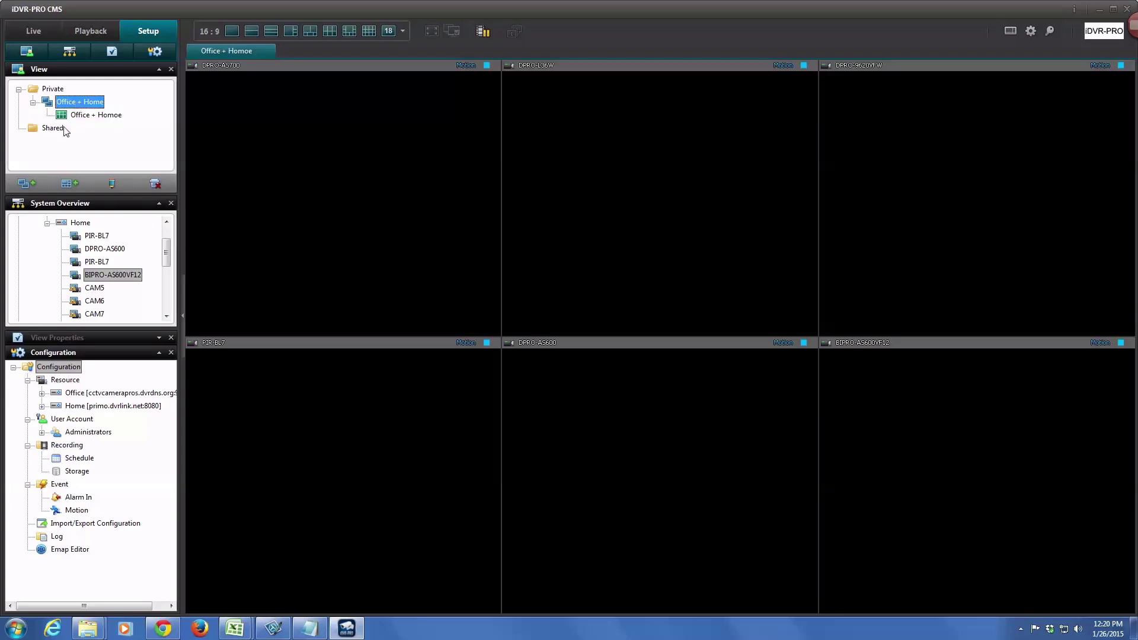
pyautogui.click(71, 187)
# - Add a 16:9 three-pane view and name it 'Office Only'
pyautogui.moveTo(116, 207)
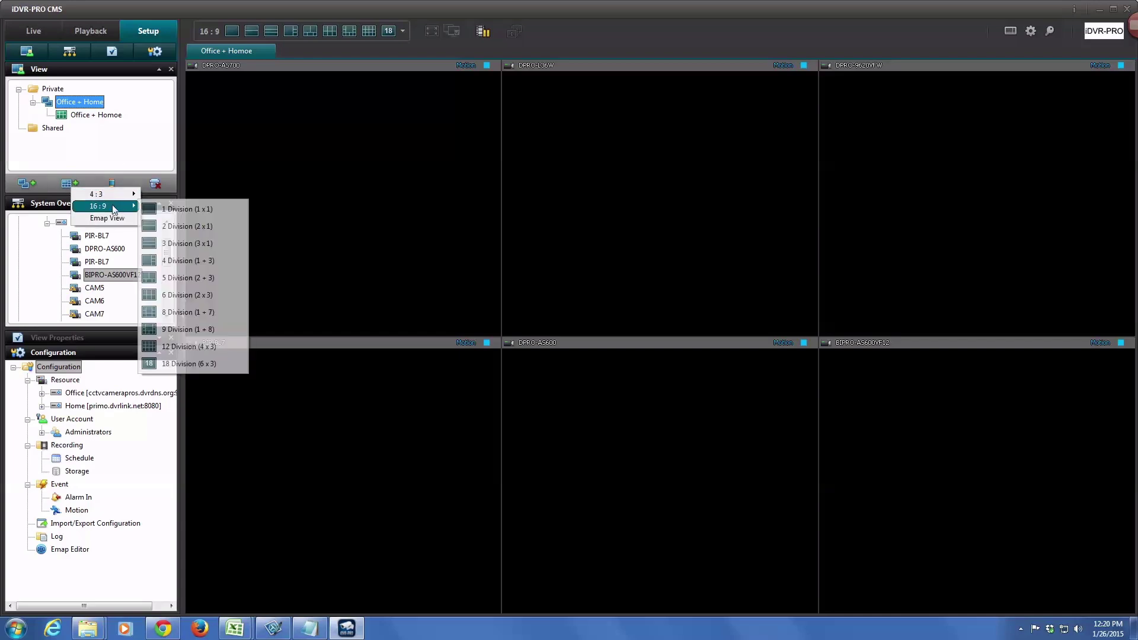
pyautogui.click(204, 244)
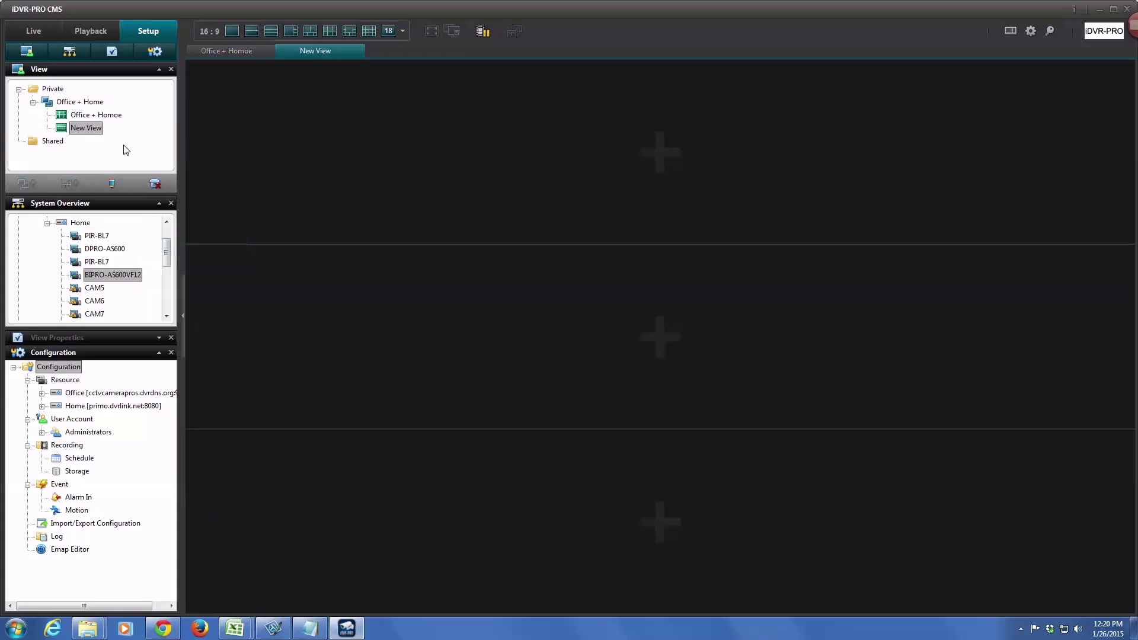
pyautogui.click(93, 130)
pyautogui.click(109, 184)
pyautogui.write('Office Only')
pyautogui.press('Return')
# - Fill its panes with Office cameras DPRO-AS700, DPRO-L36W and DPRO-9620VFW
pyautogui.click(47, 223)
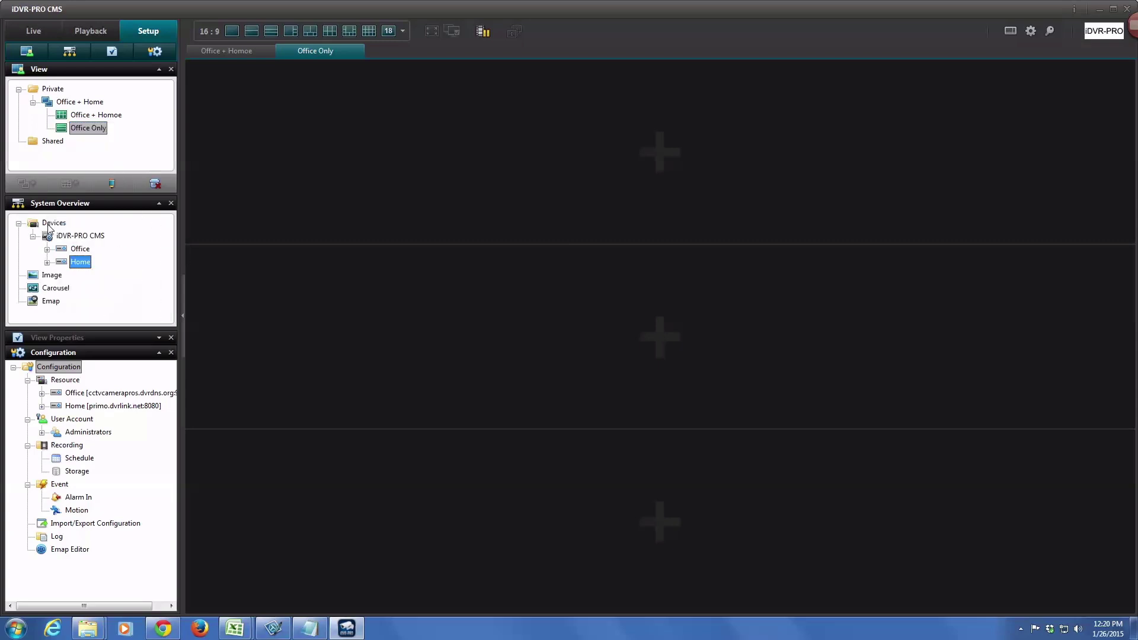
pyautogui.click(47, 250)
pyautogui.moveTo(119, 239); pyautogui.dragTo(652, 171)
pyautogui.moveTo(142, 251); pyautogui.dragTo(657, 309)
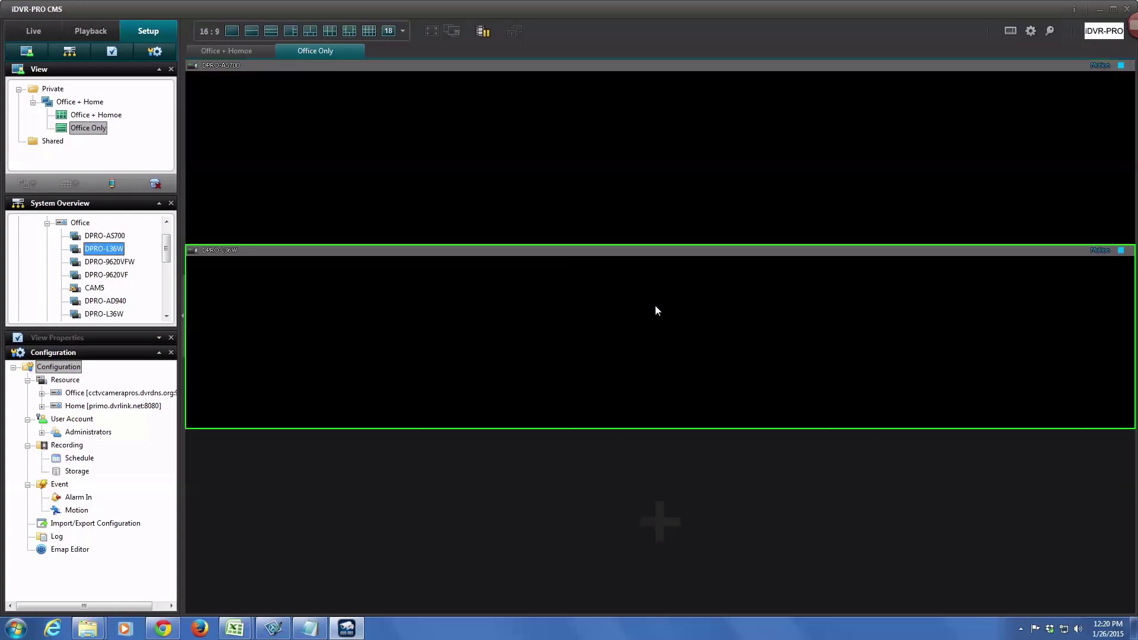
pyautogui.click(134, 265)
pyautogui.moveTo(693, 545); pyautogui.dragTo(694, 548)
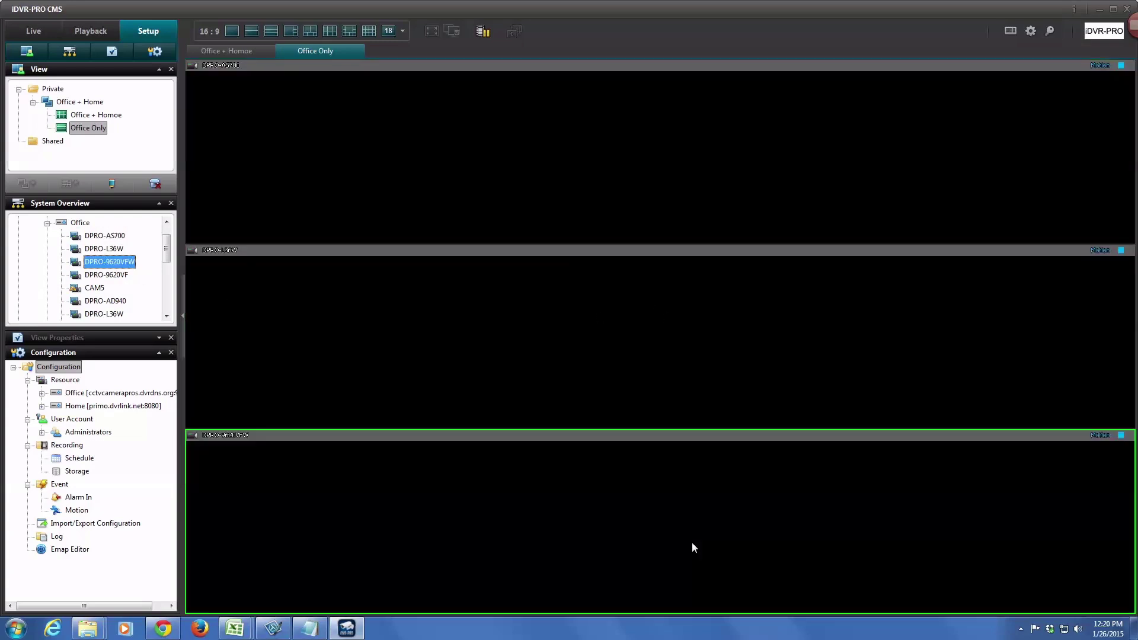
pyautogui.click(77, 102)
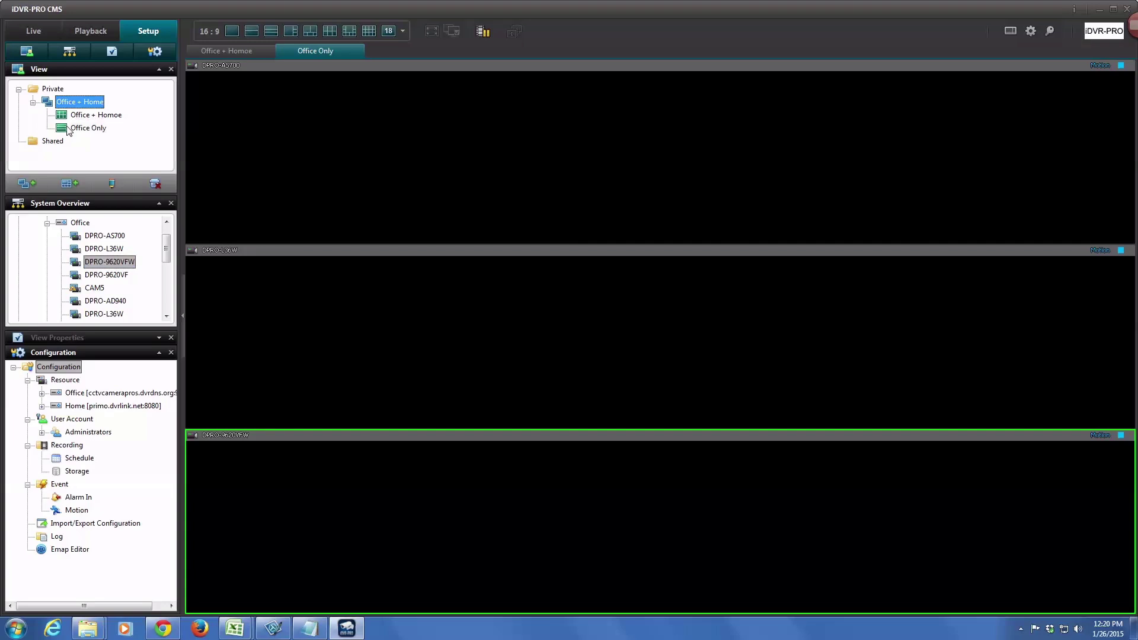
# - Add another 16:9 three-pane view and name it 'Home Only'
pyautogui.click(68, 183)
pyautogui.moveTo(105, 205)
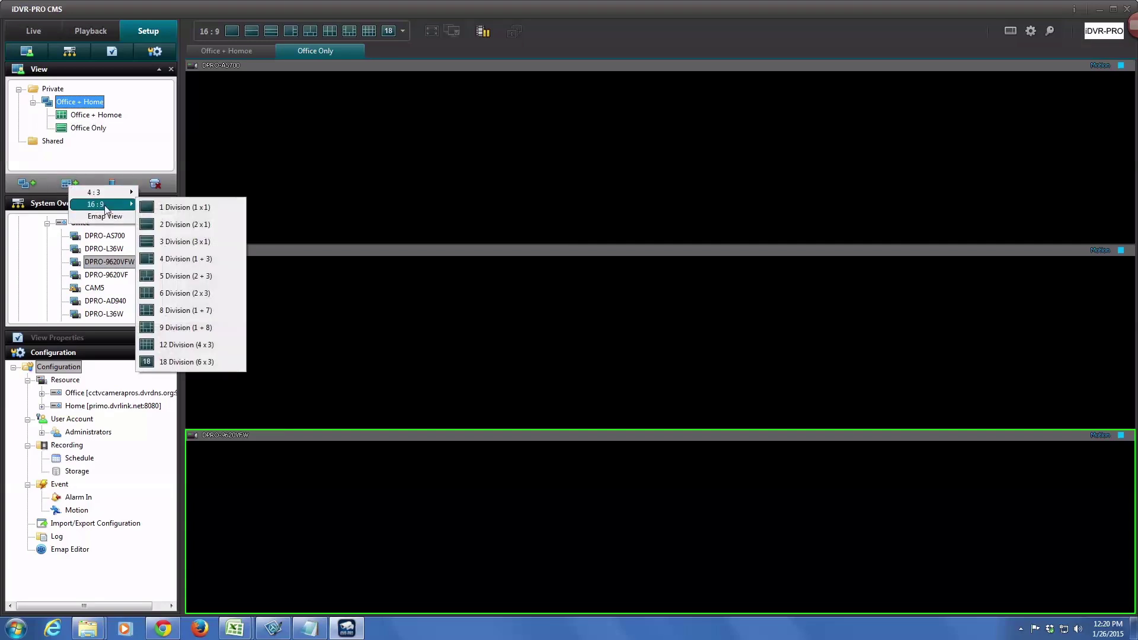
pyautogui.click(203, 240)
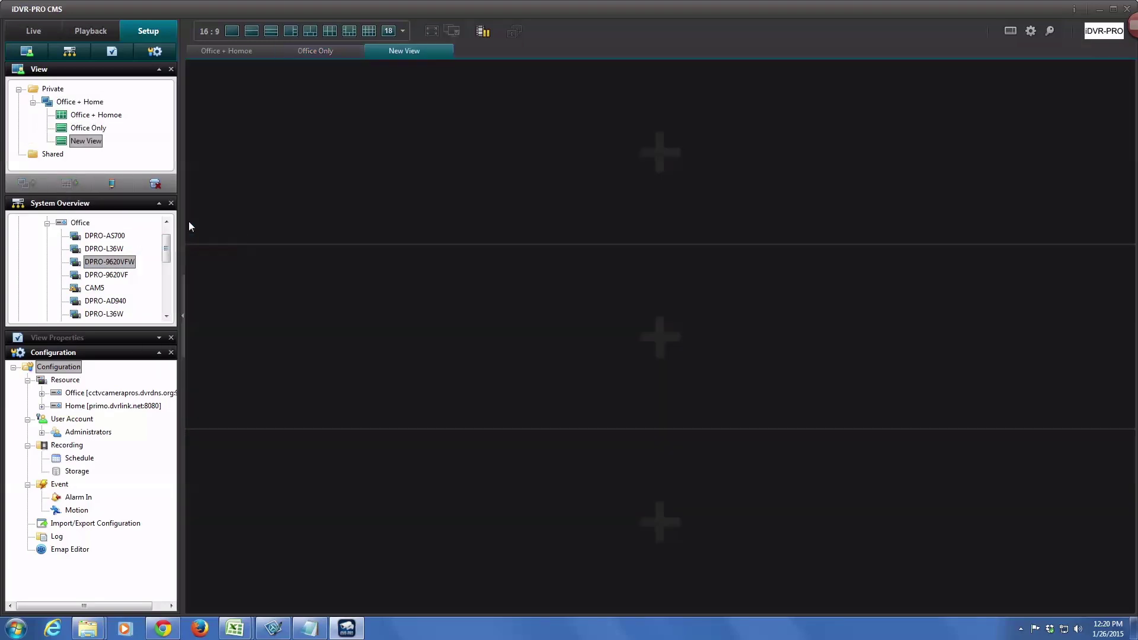
pyautogui.click(113, 177)
pyautogui.write('Home Only')
pyautogui.press('Return')
# - Fill its panes with Home cameras PIR-BL7, DPRO-AS600 and BIPRO-AS600VF12
pyautogui.click(47, 224)
pyautogui.click(49, 261)
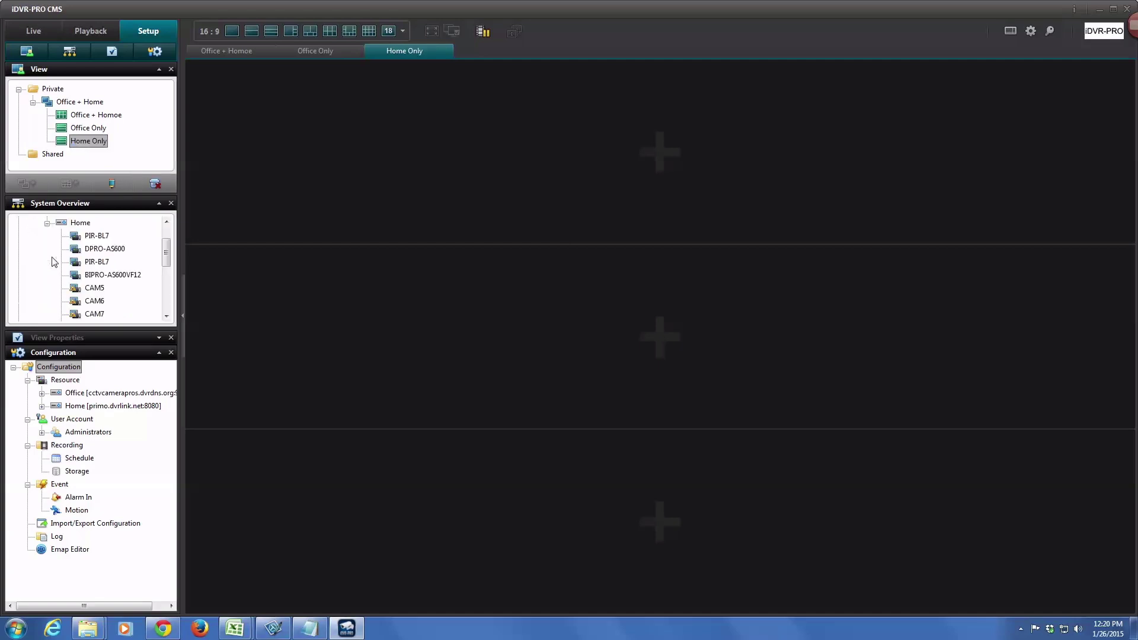
pyautogui.moveTo(111, 239); pyautogui.dragTo(523, 226)
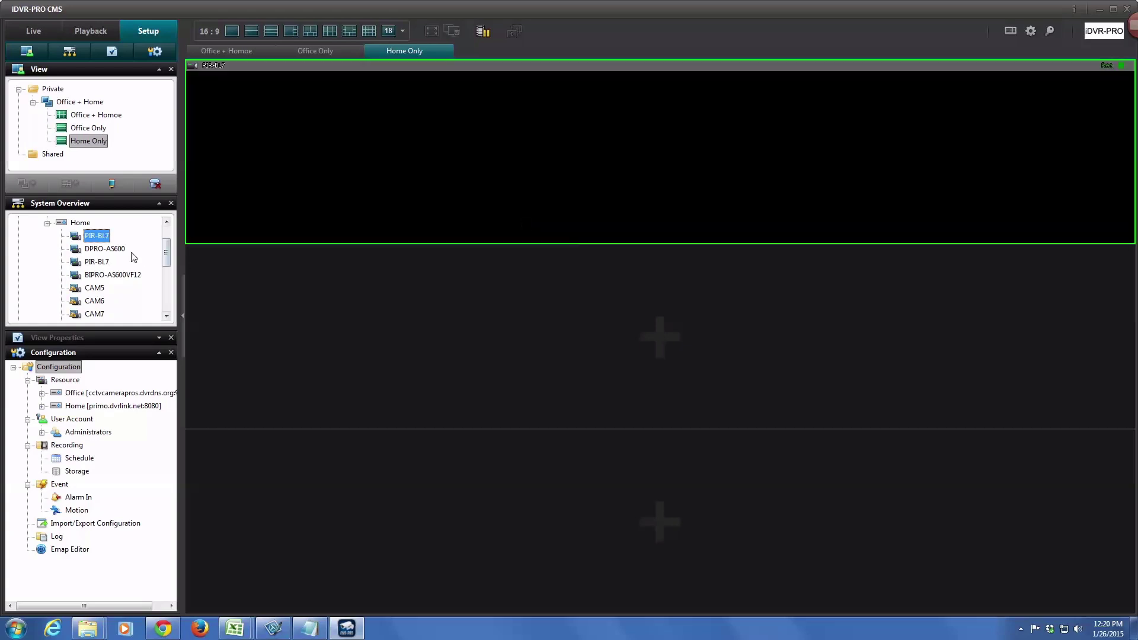
pyautogui.moveTo(130, 251); pyautogui.dragTo(576, 353)
pyautogui.click(135, 277)
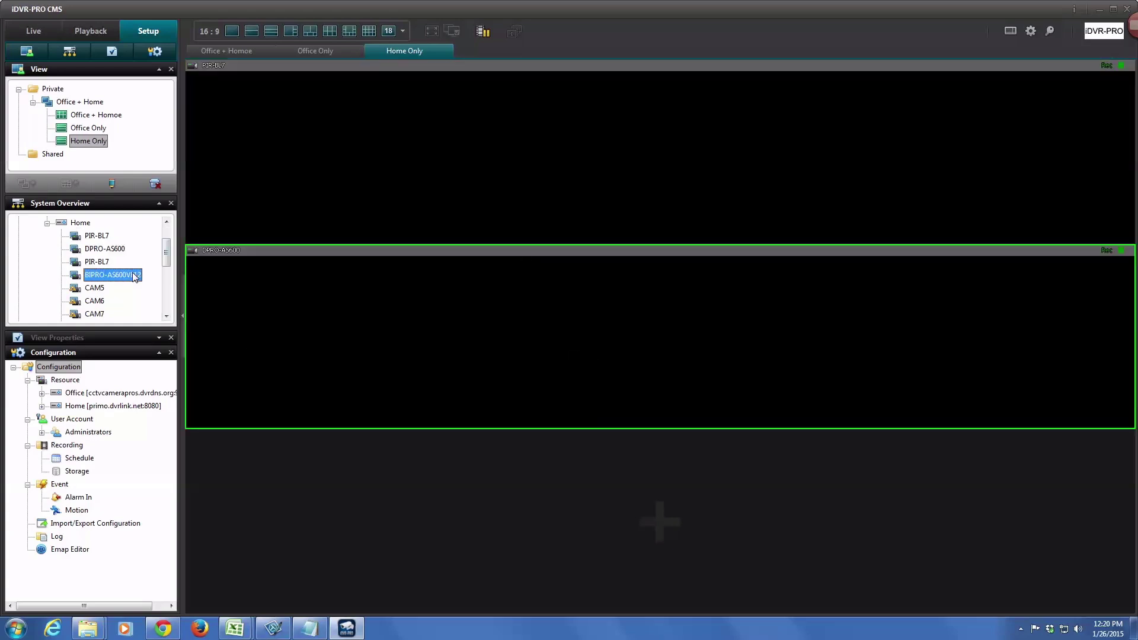
pyautogui.moveTo(730, 541); pyautogui.dragTo(729, 540)
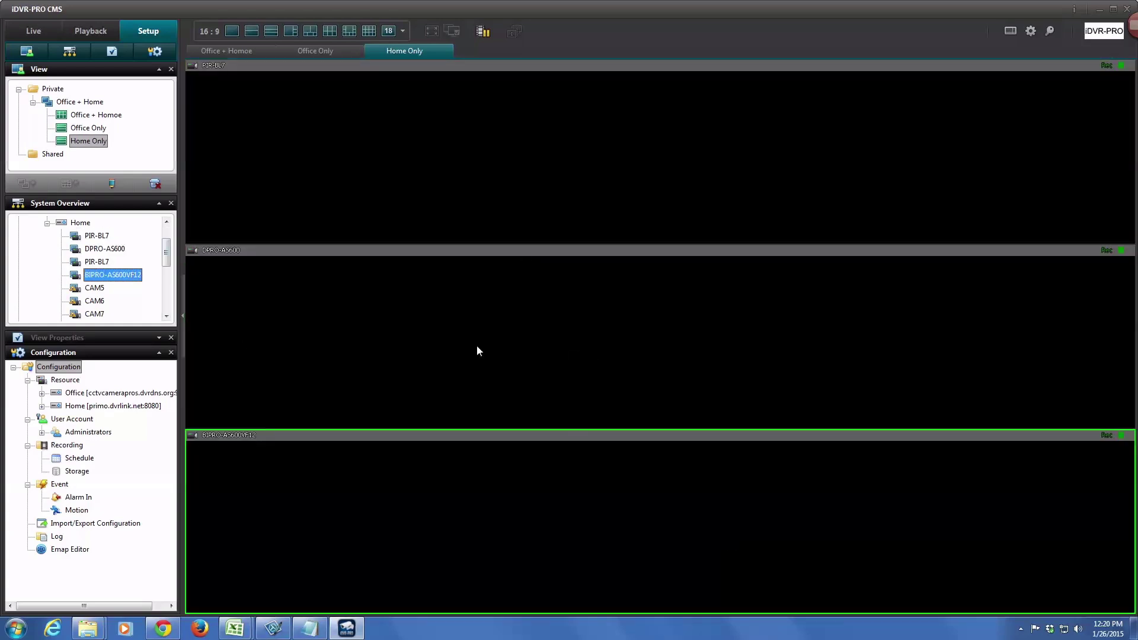
# - Check the Office Only and six-camera Office + Homoe views live, then return to Setup
pyautogui.click(37, 32)
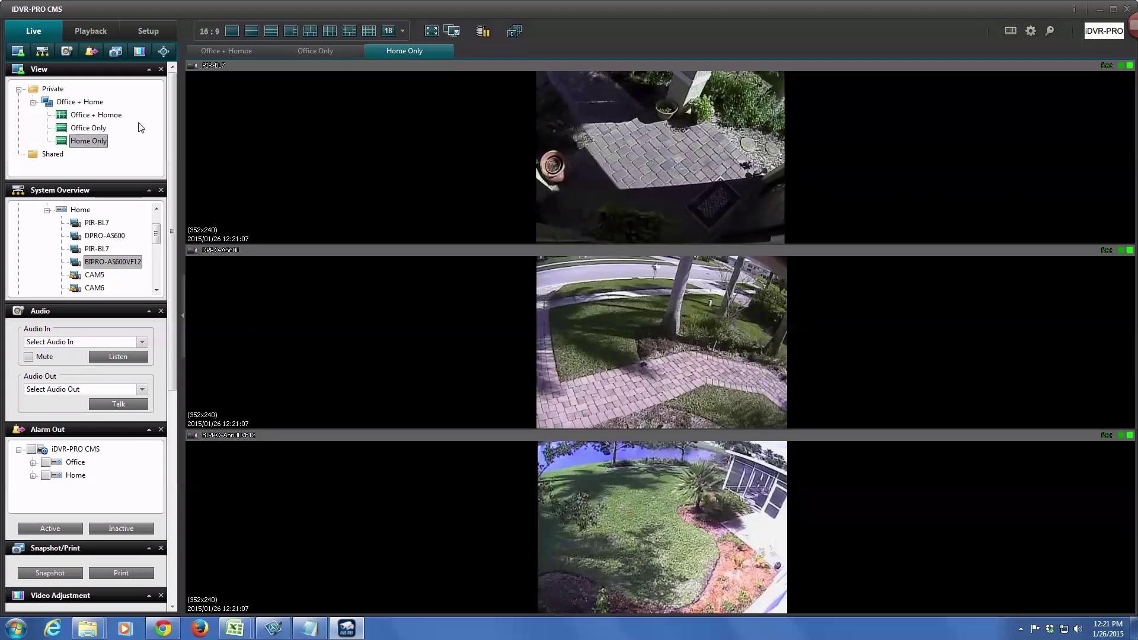
pyautogui.click(340, 53)
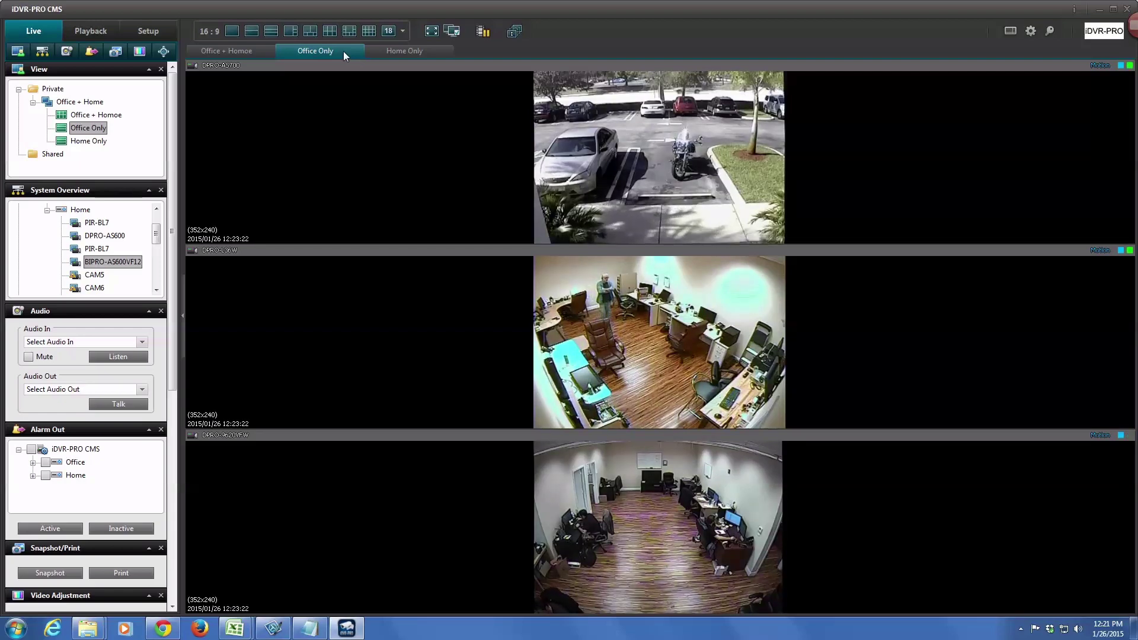
pyautogui.click(265, 51)
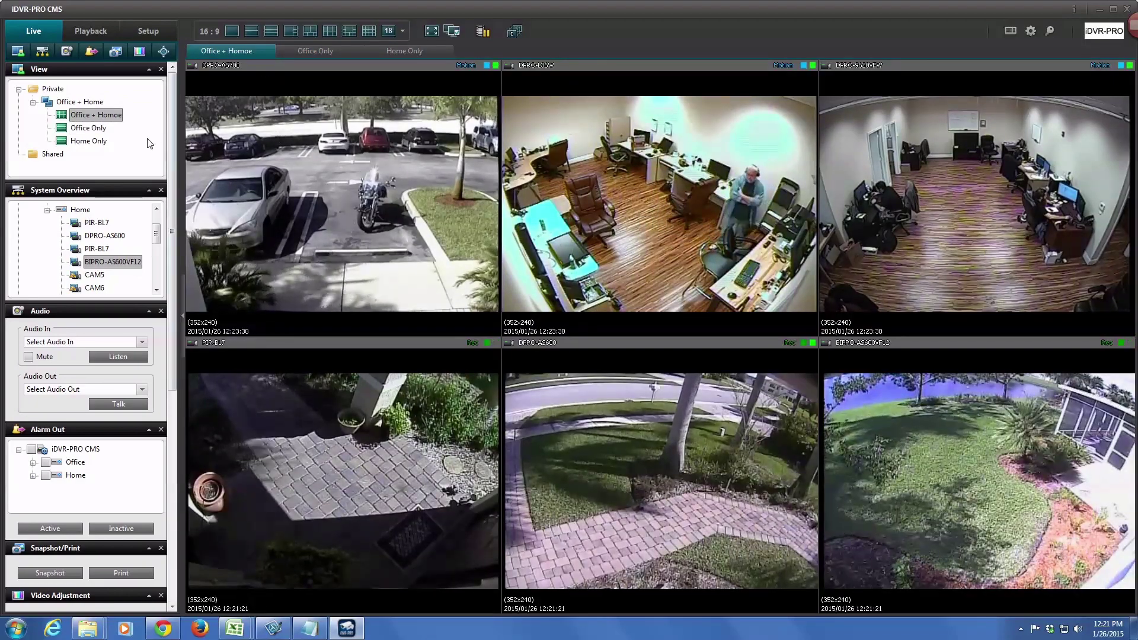
pyautogui.click(156, 35)
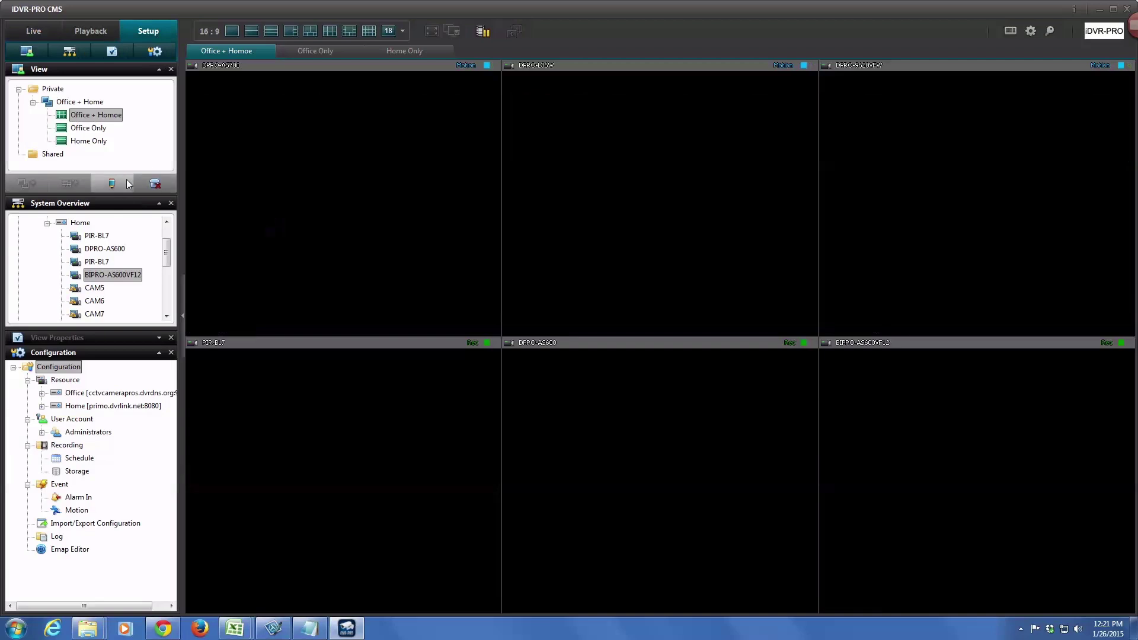
# - Correct the view name from Office + Homoe to Office + Home and watch its six feeds live
pyautogui.click(112, 181)
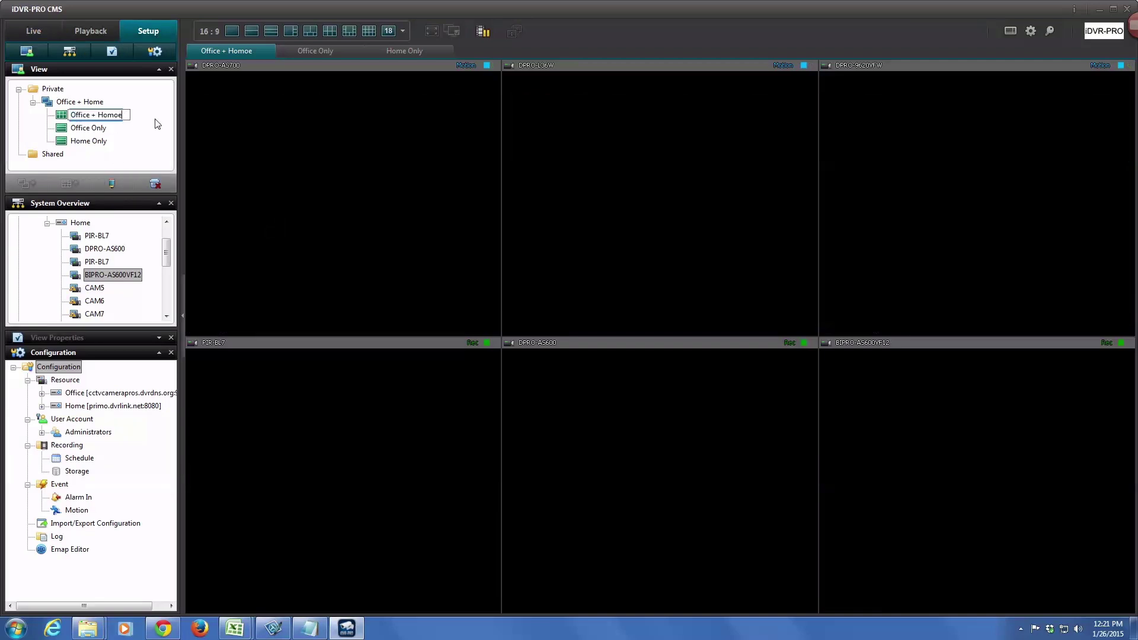
pyautogui.write('e')
pyautogui.press('Return')
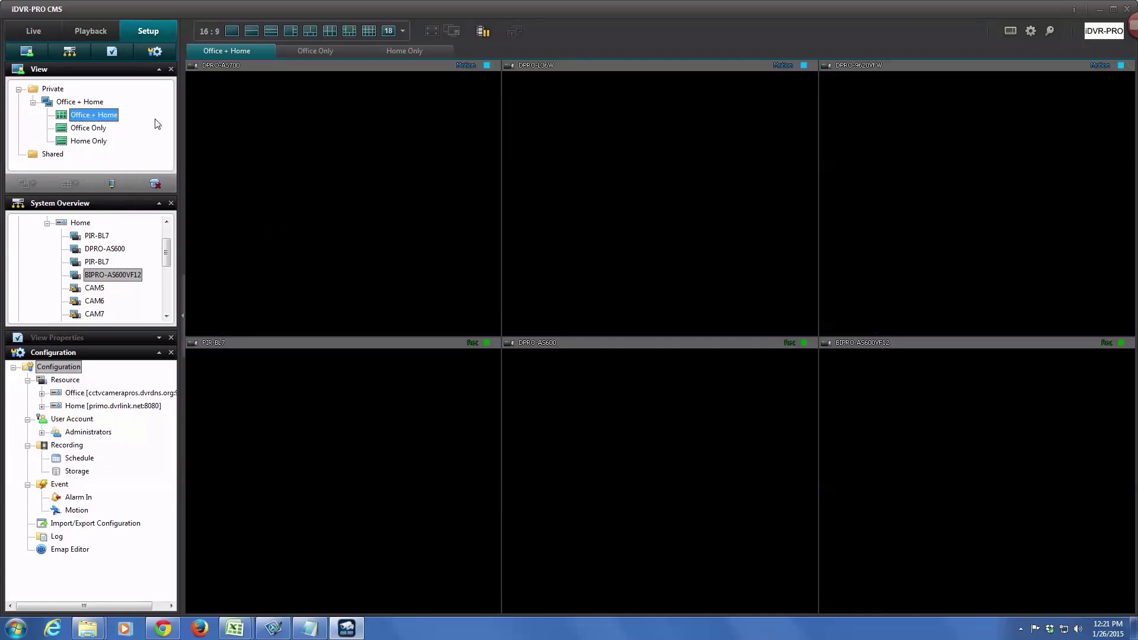
pyautogui.click(33, 31)
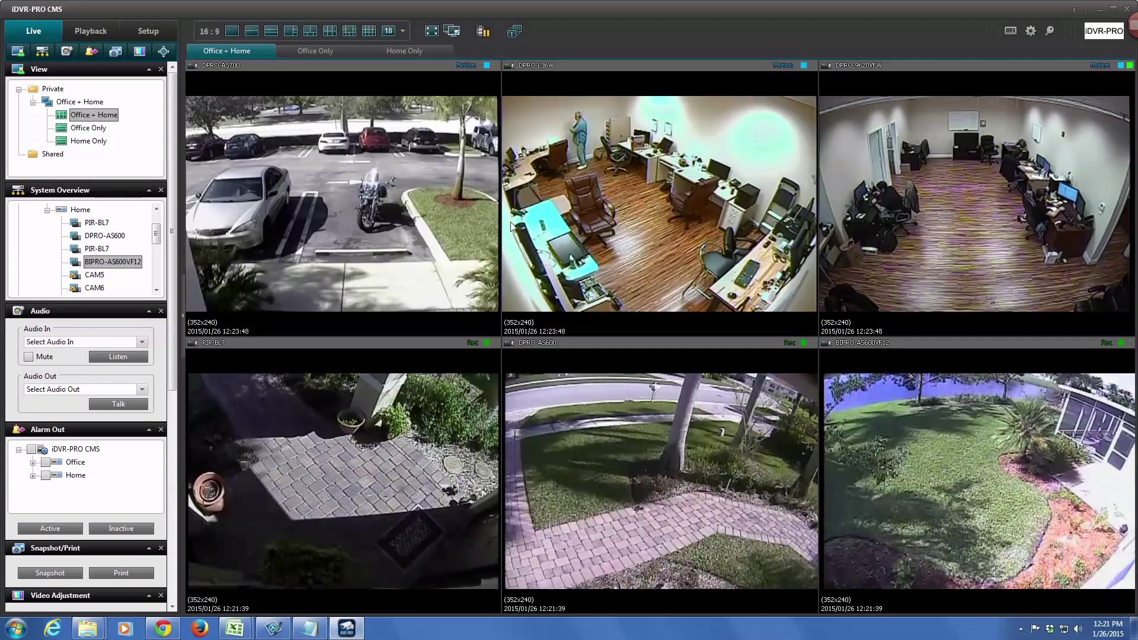
pyautogui.moveTo(1128, 15)
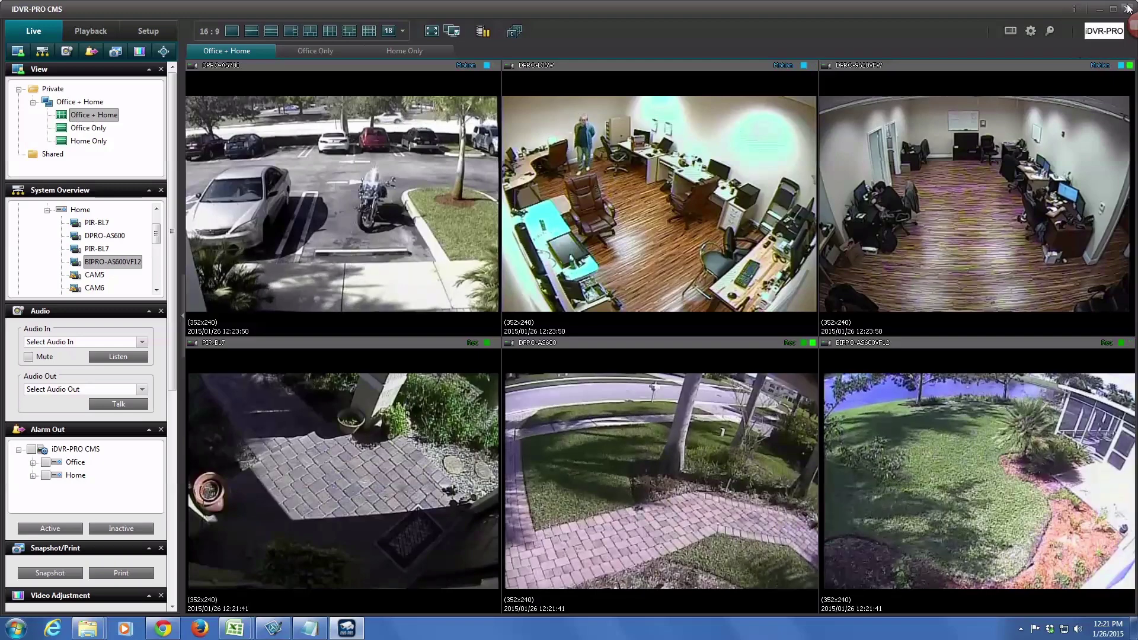
# - Close iDVR-PRO CMS, answering Yes to the exit confirmation
pyautogui.click(1128, 9)
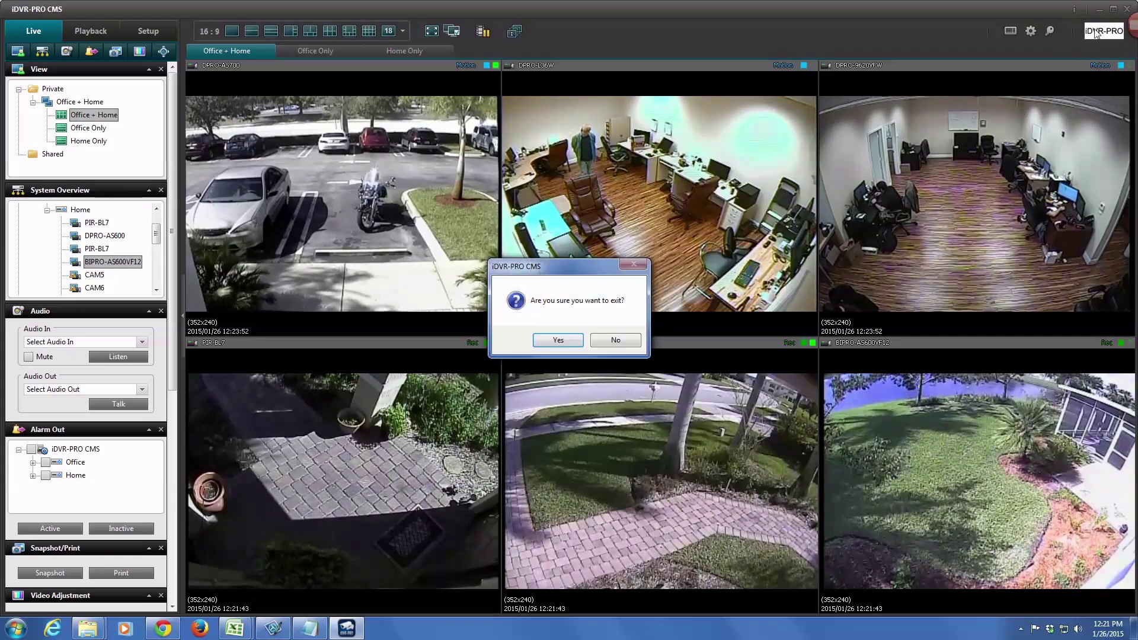
pyautogui.click(559, 341)
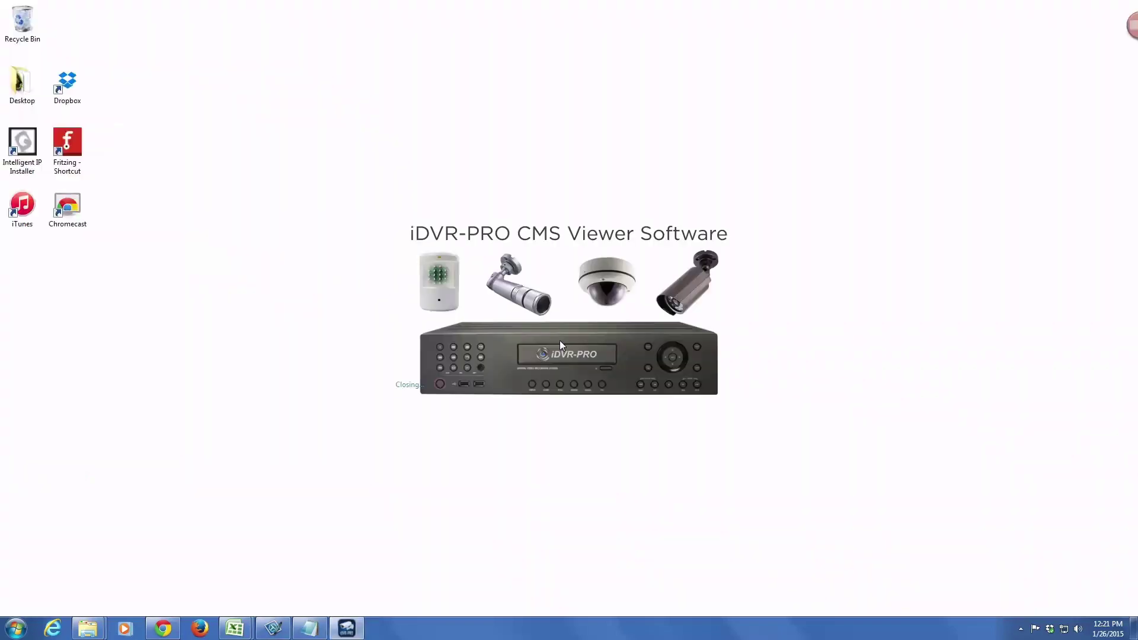